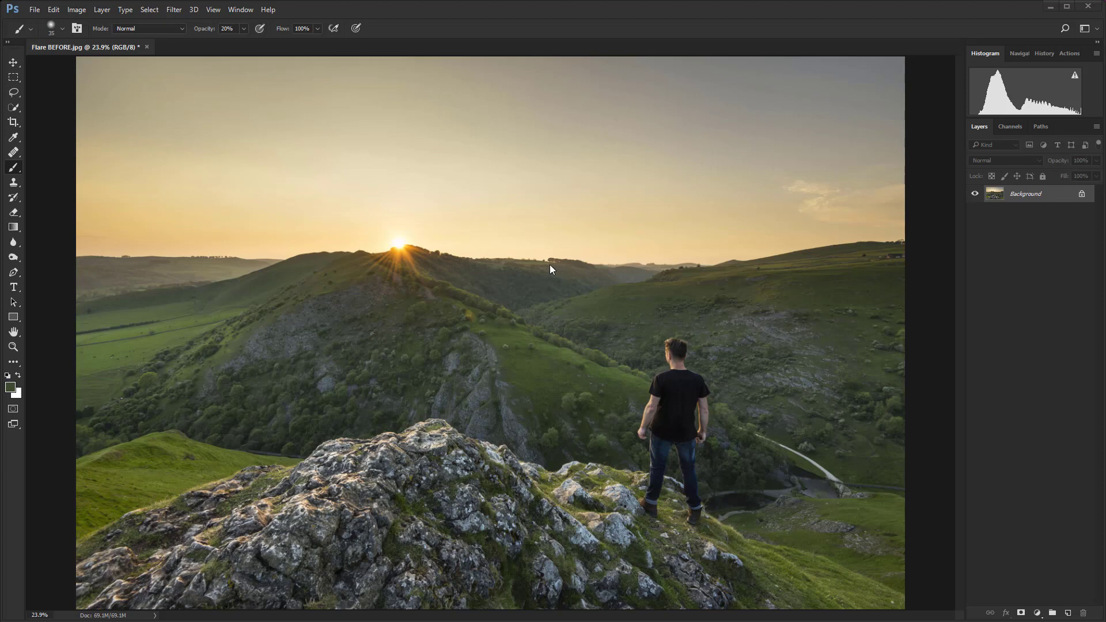
Zoom in to 300% on the yellow flare spot beside the shrubs on the grassy hillside
key(z)
drag(499, 320, 546, 346)
click(554, 357)
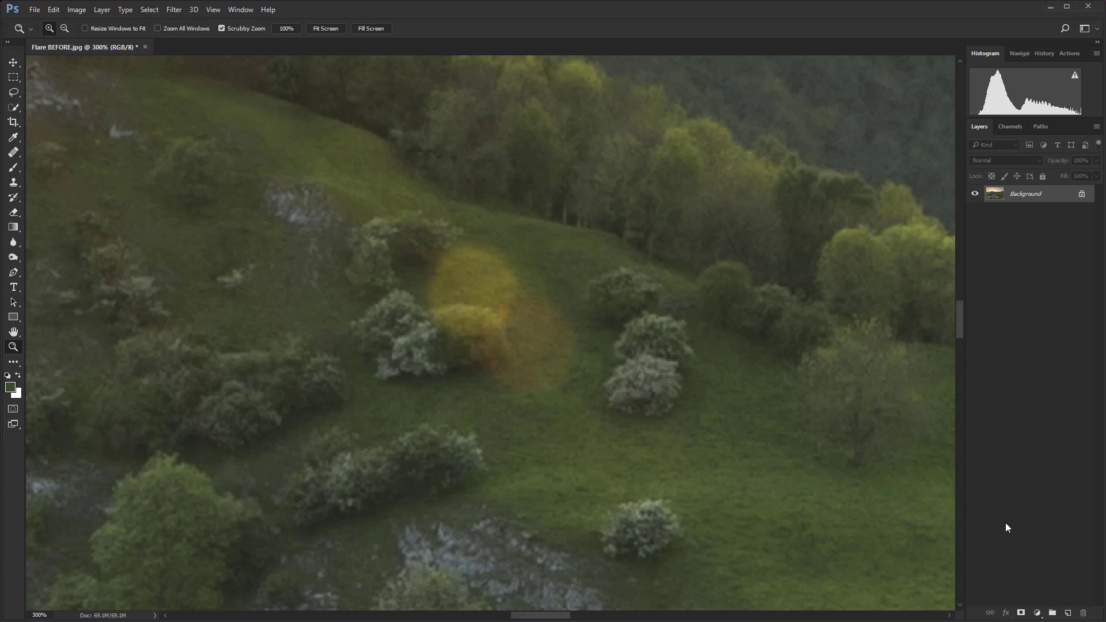
Add a Black & White adjustment layer with the Default preset above Background
click(1037, 609)
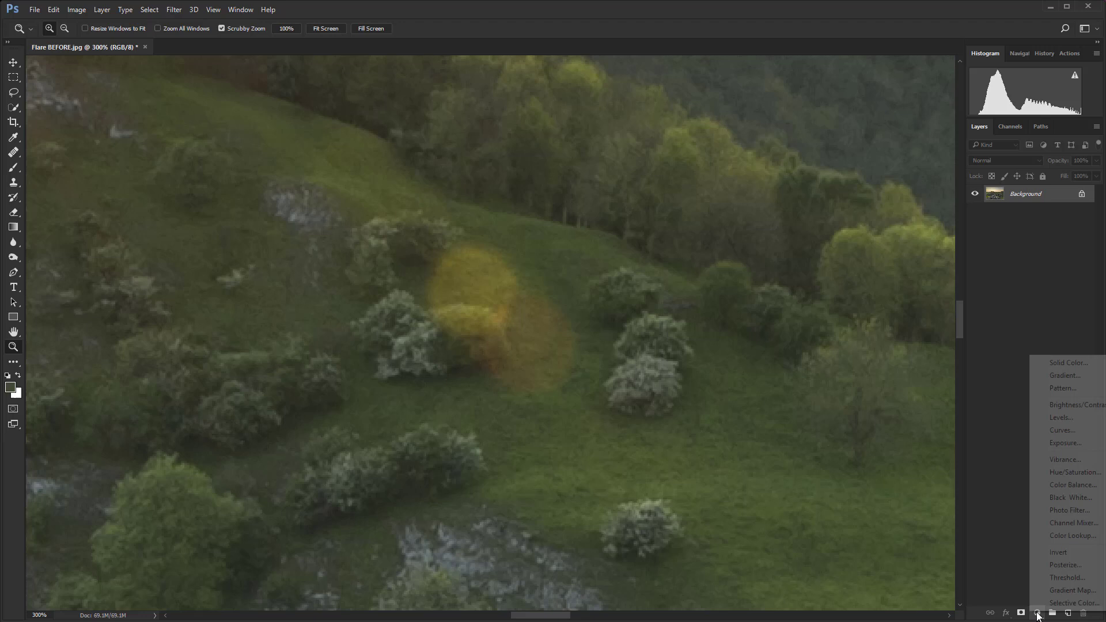
click(1035, 523)
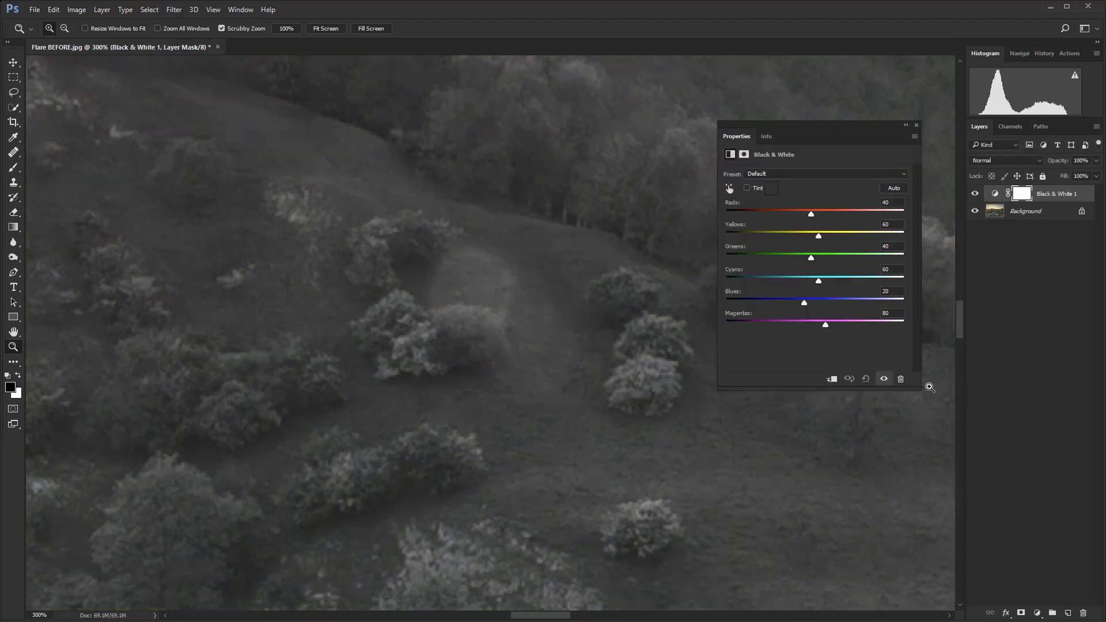
click(916, 125)
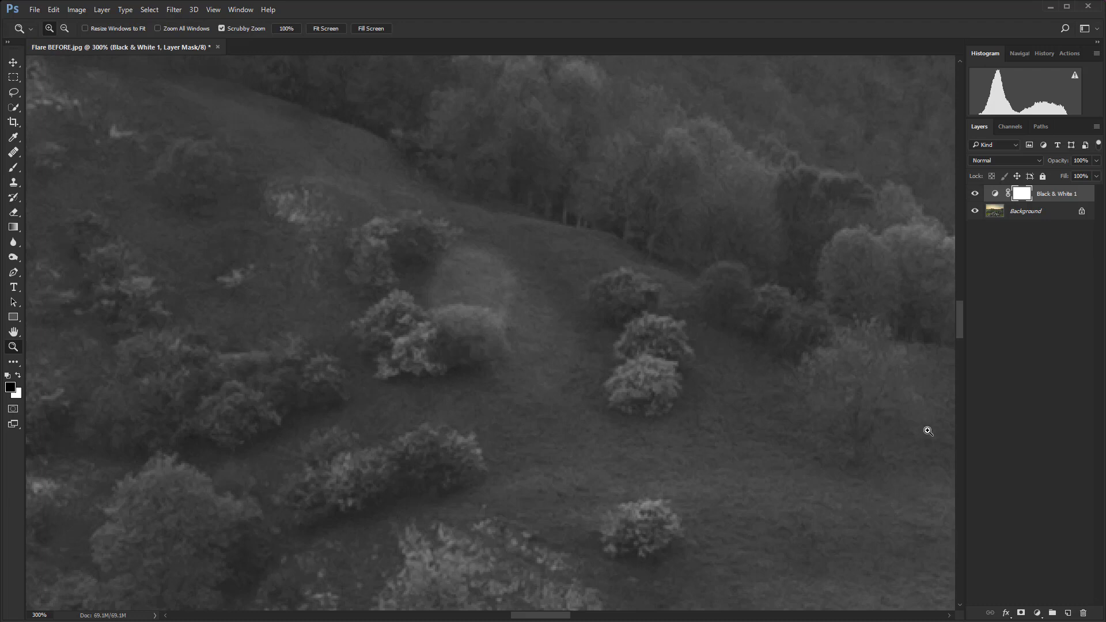
click(1037, 612)
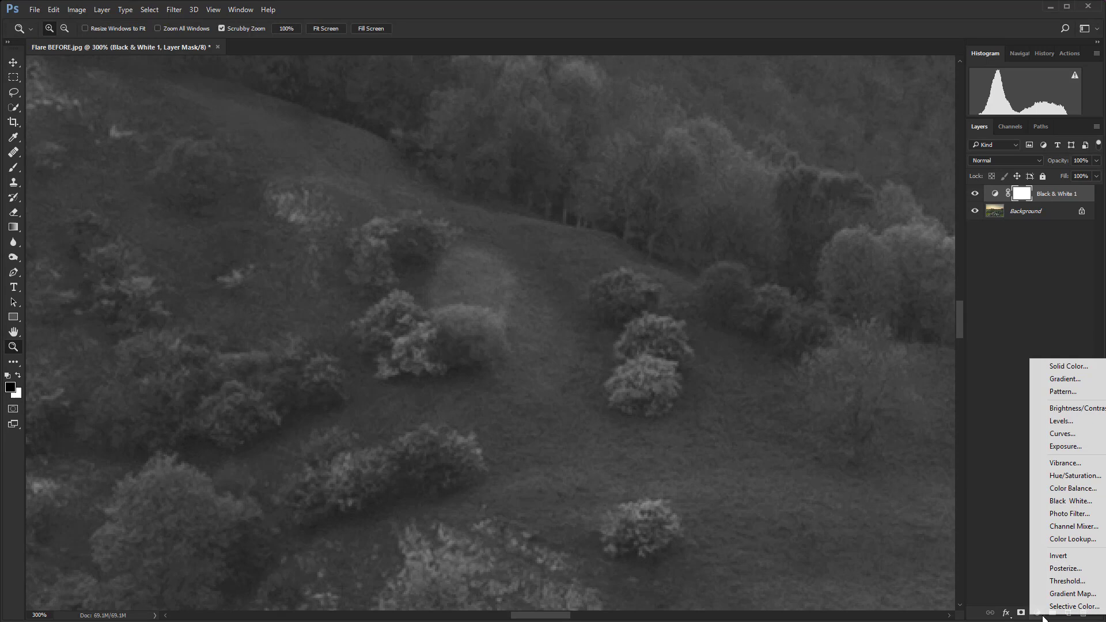
Add a Curves adjustment layer with its midpoint pulled down to darken the image
click(1086, 433)
drag(826, 271, 831, 282)
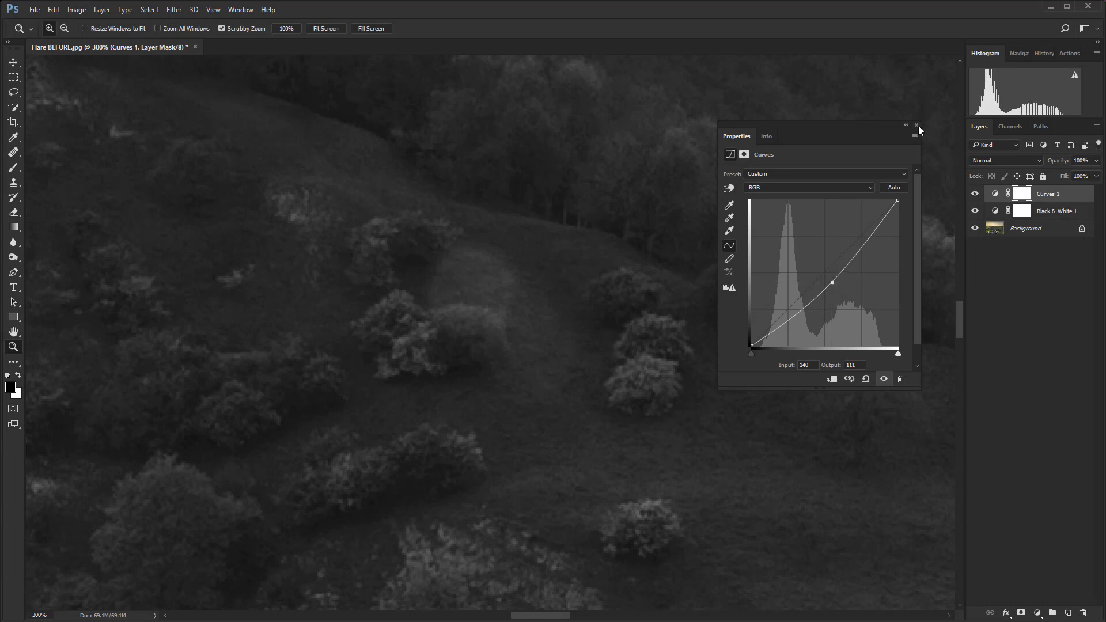
click(916, 125)
Rename the Curves layer to 'Darken' and invert its mask to black
double_click(1047, 193)
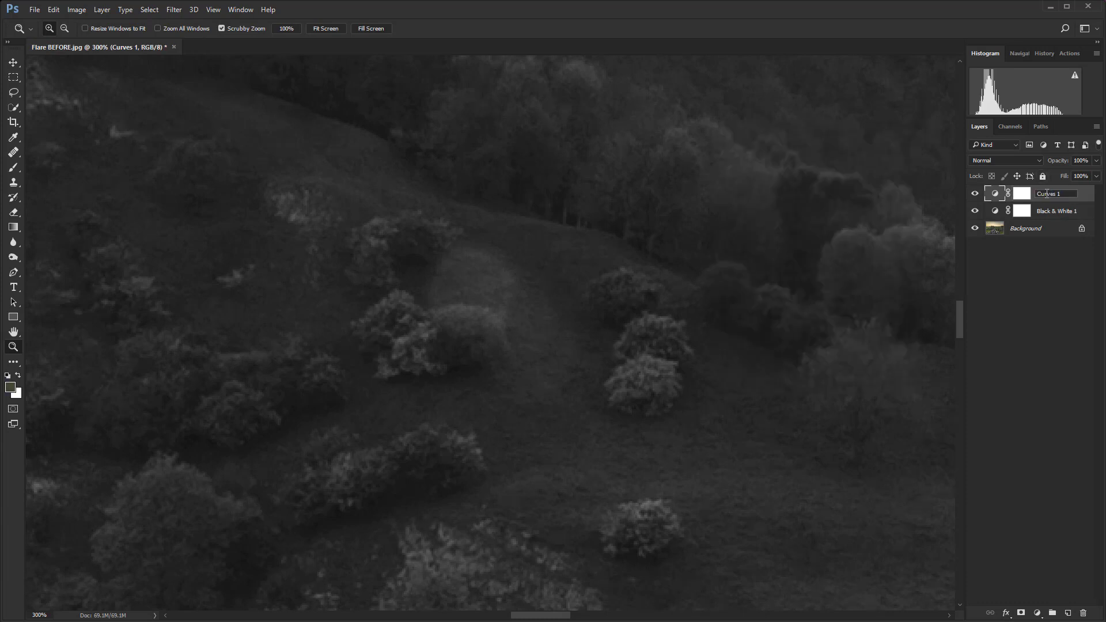
text(Darken)
key(Return)
click(1021, 192)
key(ctrl+i)
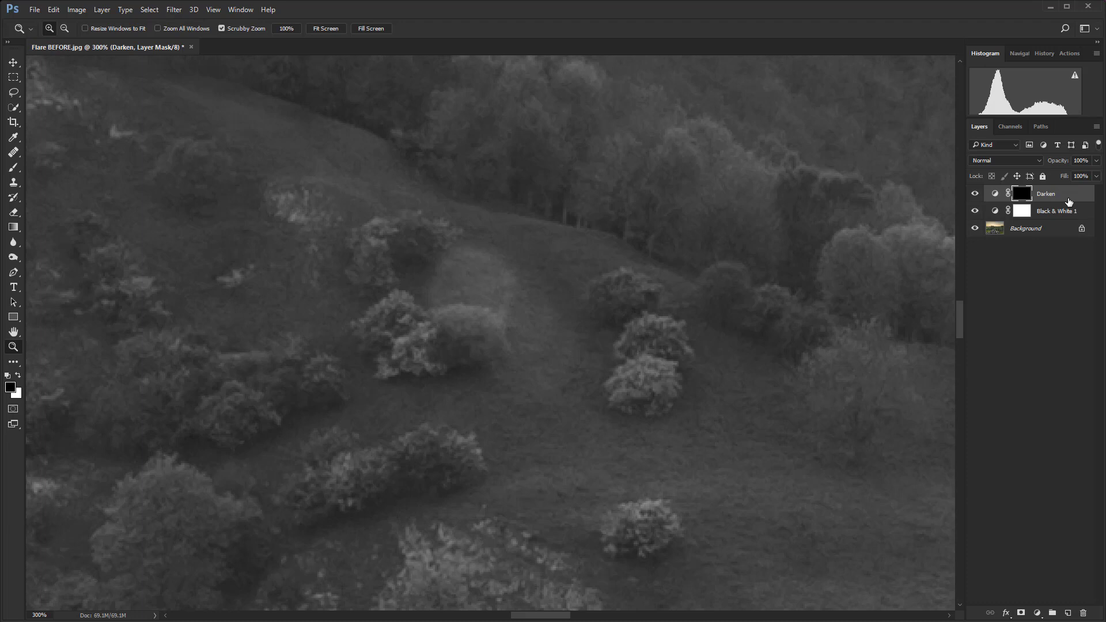
Duplicate the Darken layer and rename the copy 'Lighten'
key(ctrl+j)
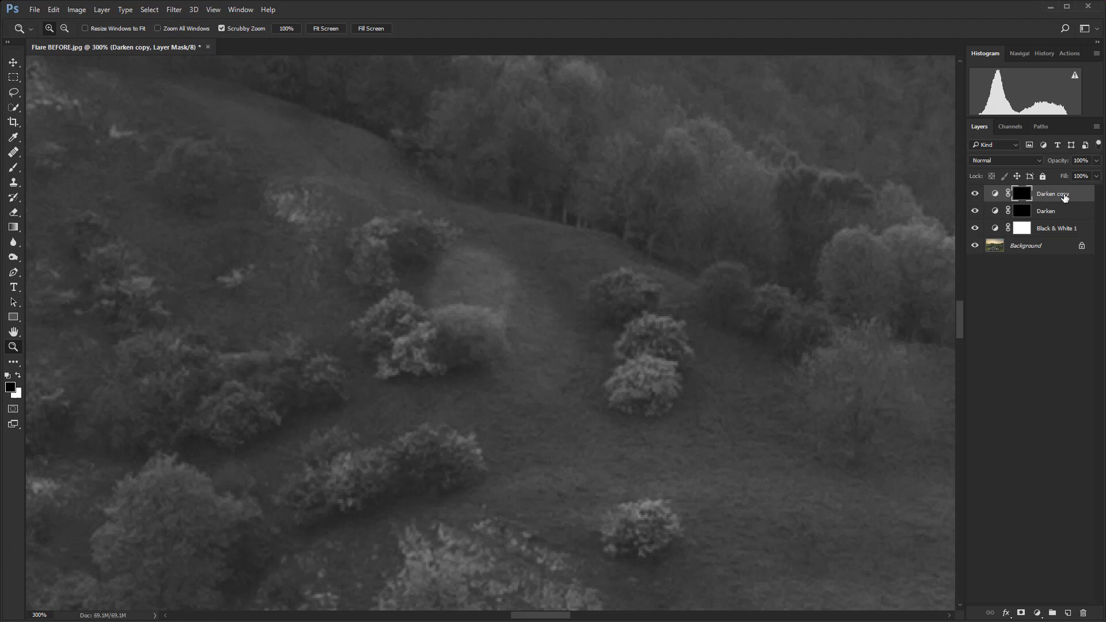
double_click(1064, 198)
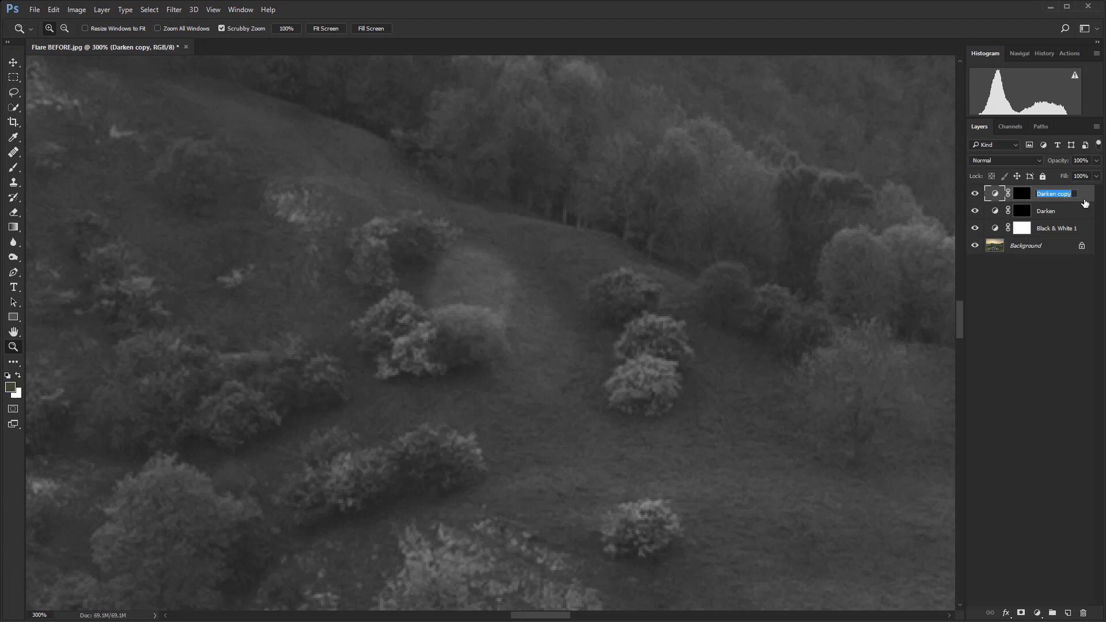
text(Lighten)
key(Return)
Bend the Lighten layer's curve upward so it brightens the image
double_click(995, 194)
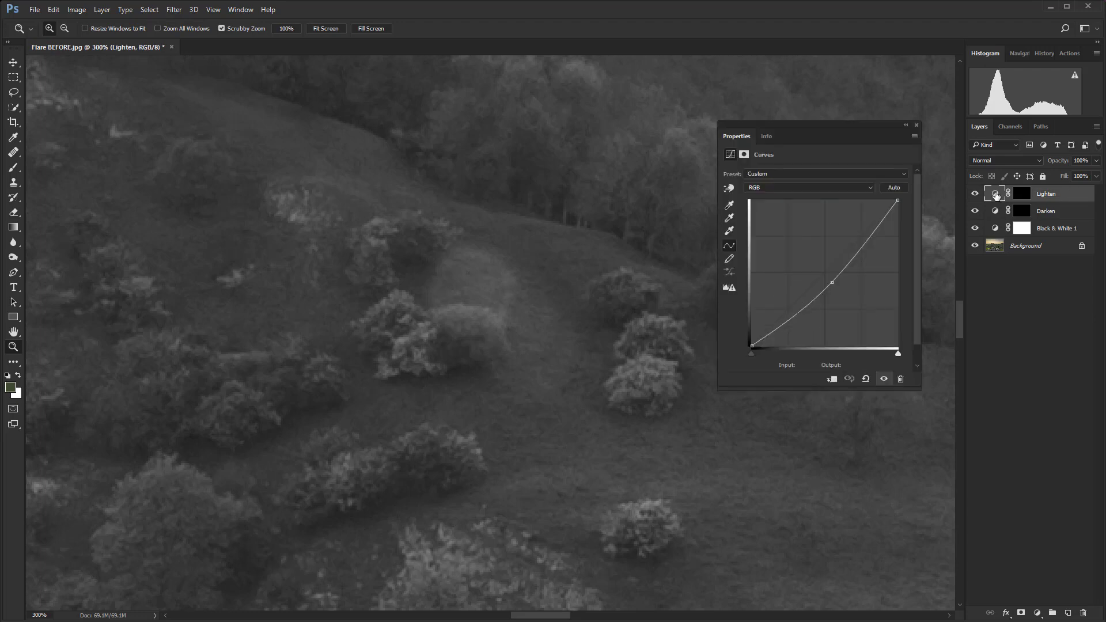
drag(832, 284, 813, 260)
click(917, 126)
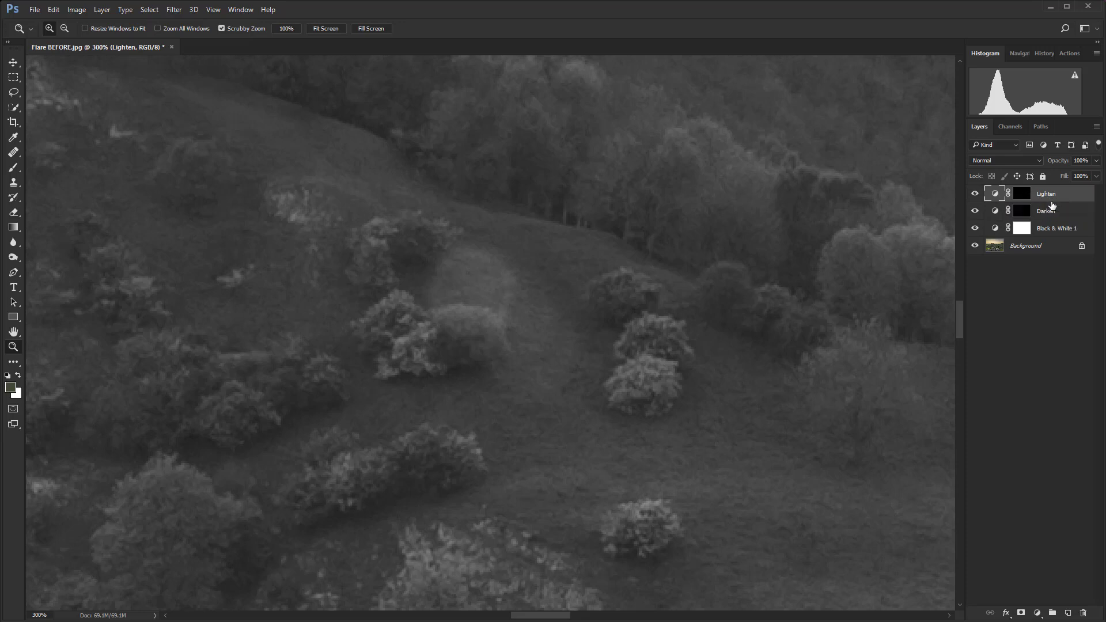
Target the Darken mask with a white Brush and raise the brush hardness slightly
click(1023, 211)
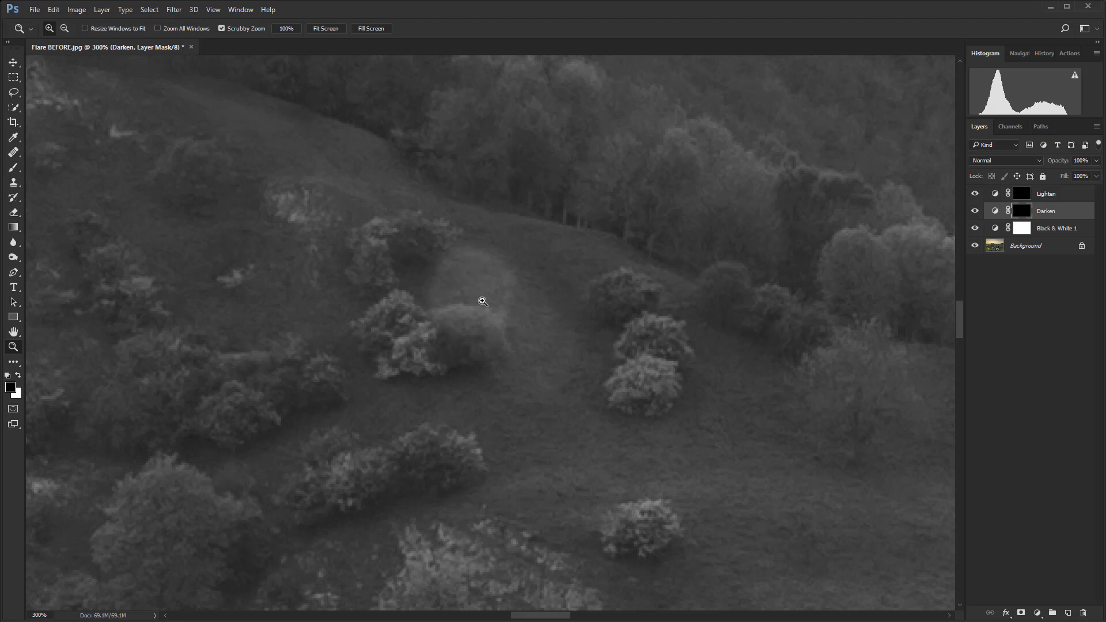
key(b)
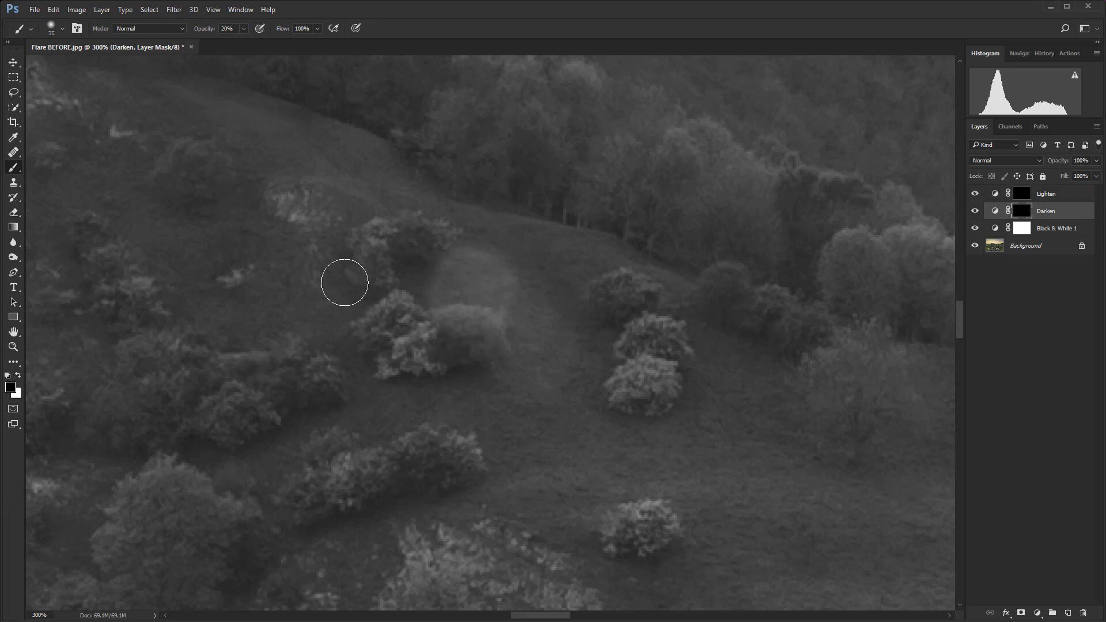
key(x)
key(x)
key(x)
key(x)
key(x)
key(x)
key(x)
key(x)
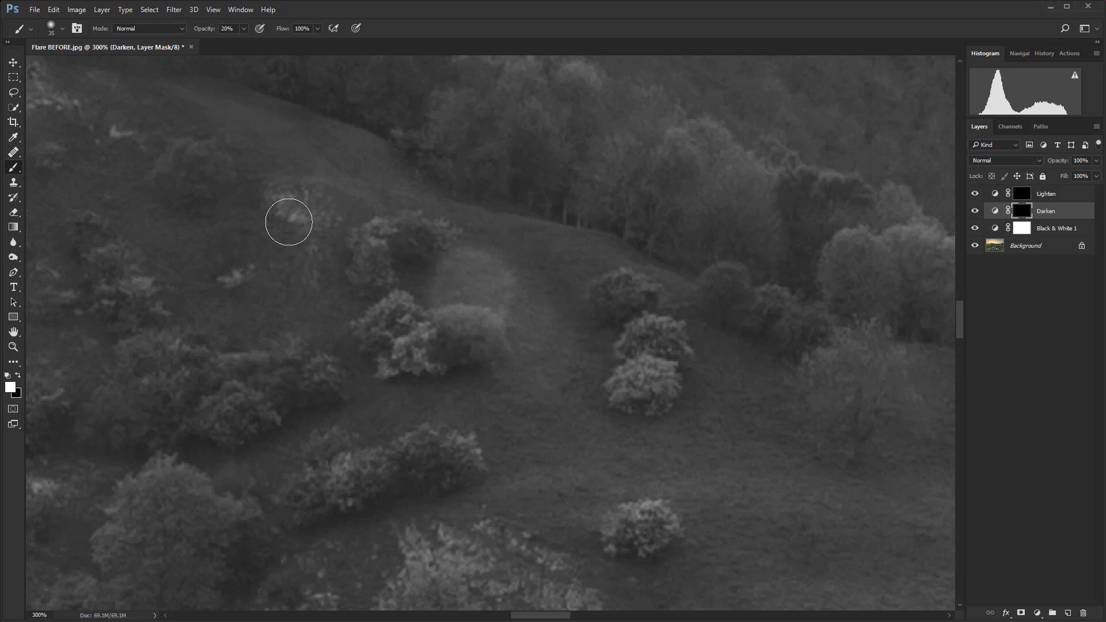
click(63, 28)
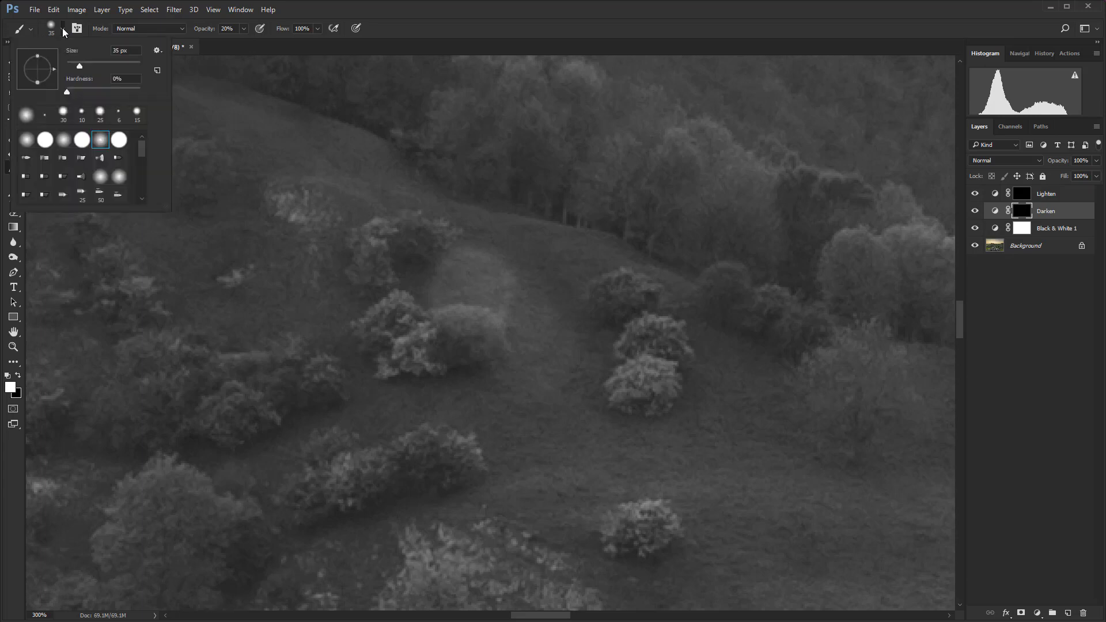
drag(67, 91, 86, 94)
key(Return)
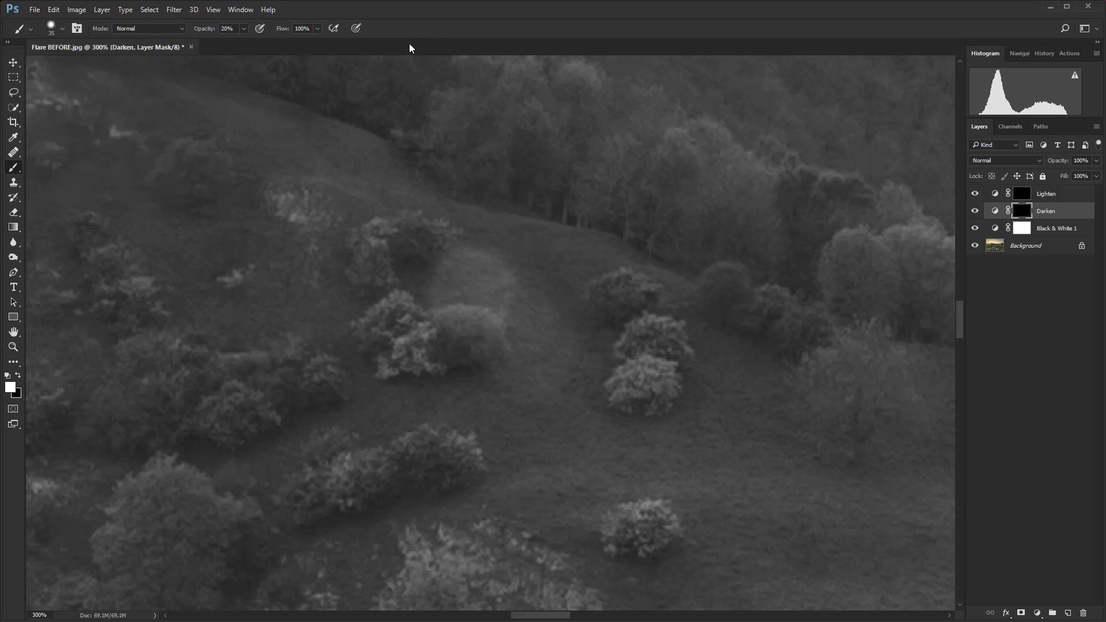
Set the brush opacity to 10%
click(243, 31)
click(244, 29)
text(10)
key(Return)
Brush white on the Darken mask over the bright path and hazy flare patch to darken them
drag(541, 346, 534, 336)
mouse_move(553, 269)
mouse_down()
mouse_move(456, 272)
mouse_move(456, 303)
mouse_move(467, 309)
mouse_move(487, 290)
mouse_move(470, 275)
mouse_move(480, 364)
mouse_move(481, 333)
mouse_move(457, 286)
mouse_move(472, 275)
mouse_move(486, 282)
mouse_move(488, 297)
mouse_move(482, 279)
mouse_move(456, 289)
mouse_move(461, 320)
mouse_move(473, 274)
mouse_move(457, 284)
mouse_move(455, 309)
mouse_move(481, 314)
mouse_move(489, 277)
mouse_move(470, 271)
mouse_move(456, 295)
mouse_move(473, 275)
mouse_move(495, 293)
mouse_move(486, 310)
mouse_move(452, 294)
mouse_move(463, 277)
mouse_move(489, 303)
mouse_move(471, 346)
mouse_move(536, 301)
mouse_move(454, 324)
mouse_move(491, 376)
mouse_move(509, 382)
mouse_move(417, 277)
mouse_move(441, 254)
mouse_move(491, 272)
mouse_move(501, 315)
mouse_move(509, 249)
mouse_up()
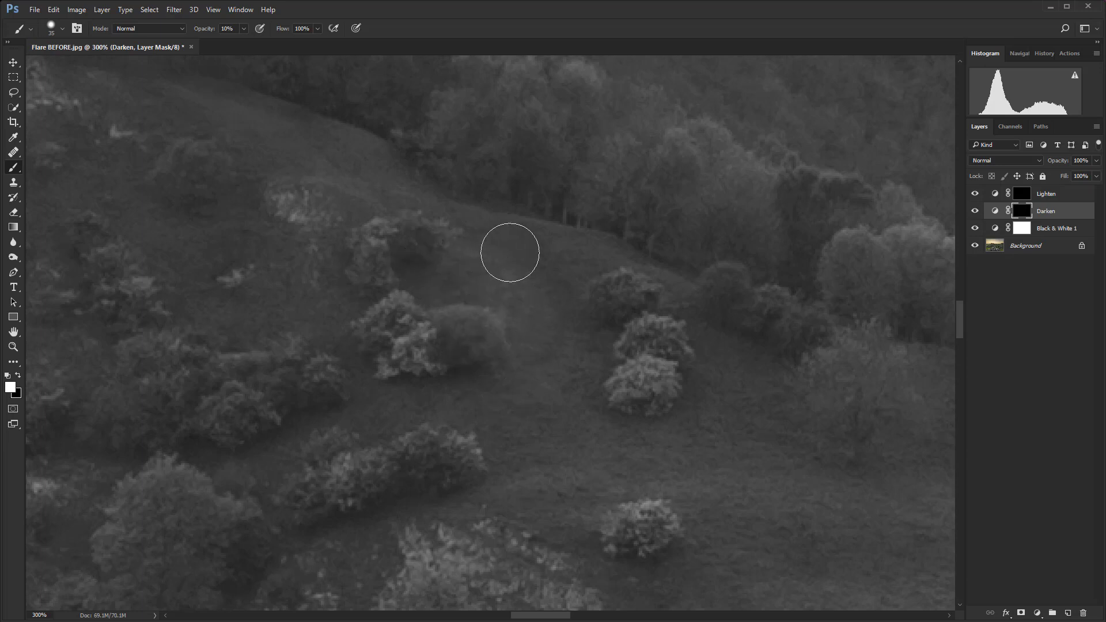
key(bracketleft)
key(bracketleft)
key(bracketleft)
key(bracketleft)
key(bracketleft)
key(bracketleft)
key(bracketleft)
key(bracketleft)
Hide and delete the Black & White 1 layer, then select the Lighten layer
click(975, 229)
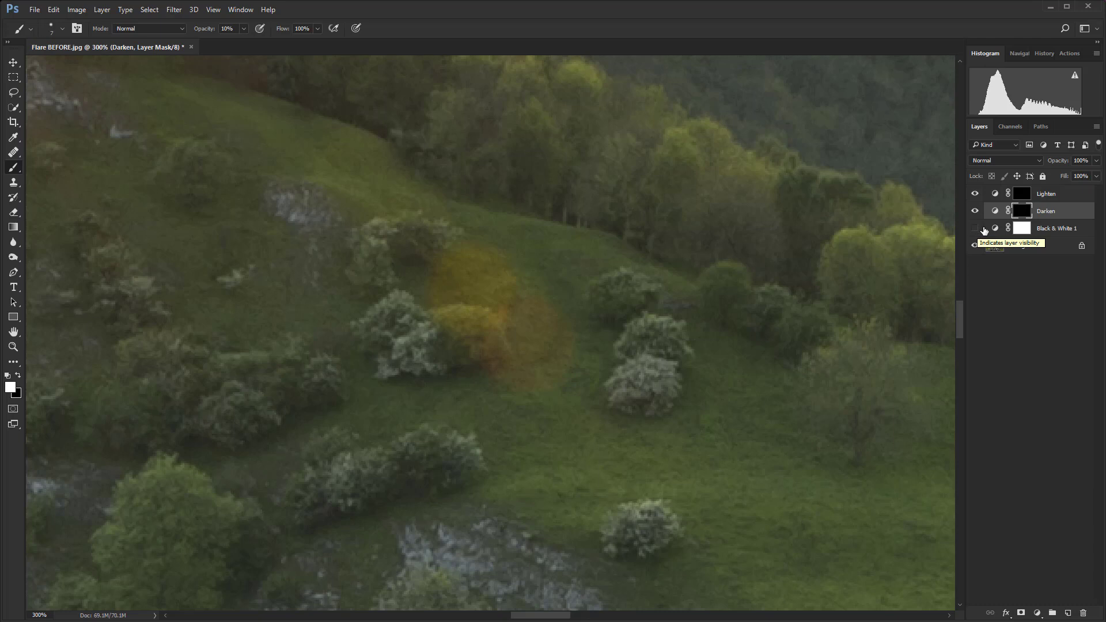
drag(1056, 228, 1086, 612)
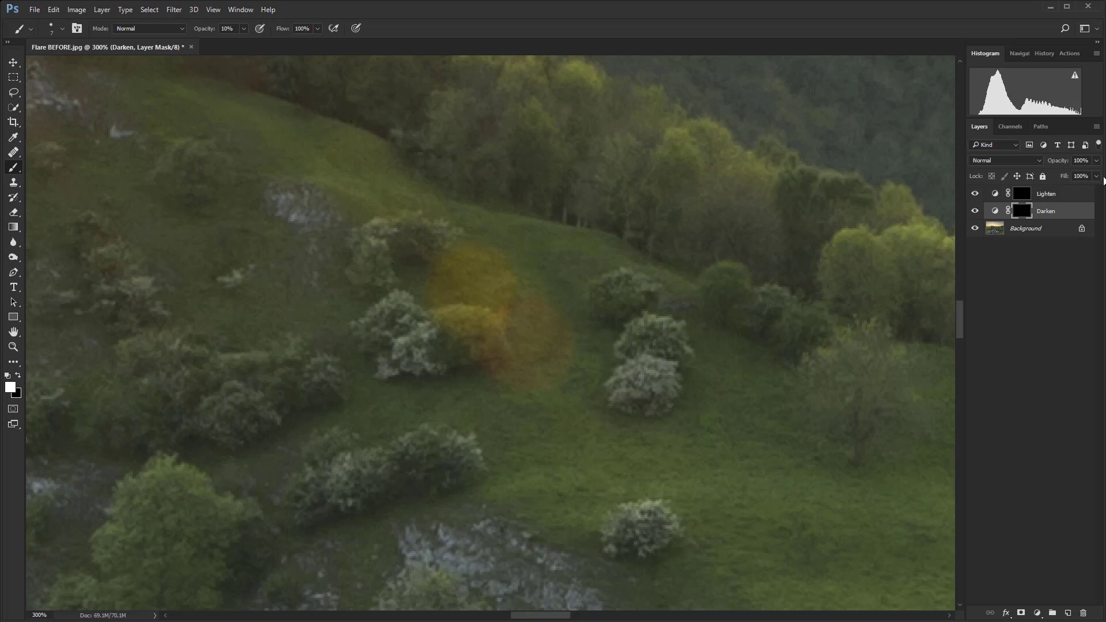
click(1068, 196)
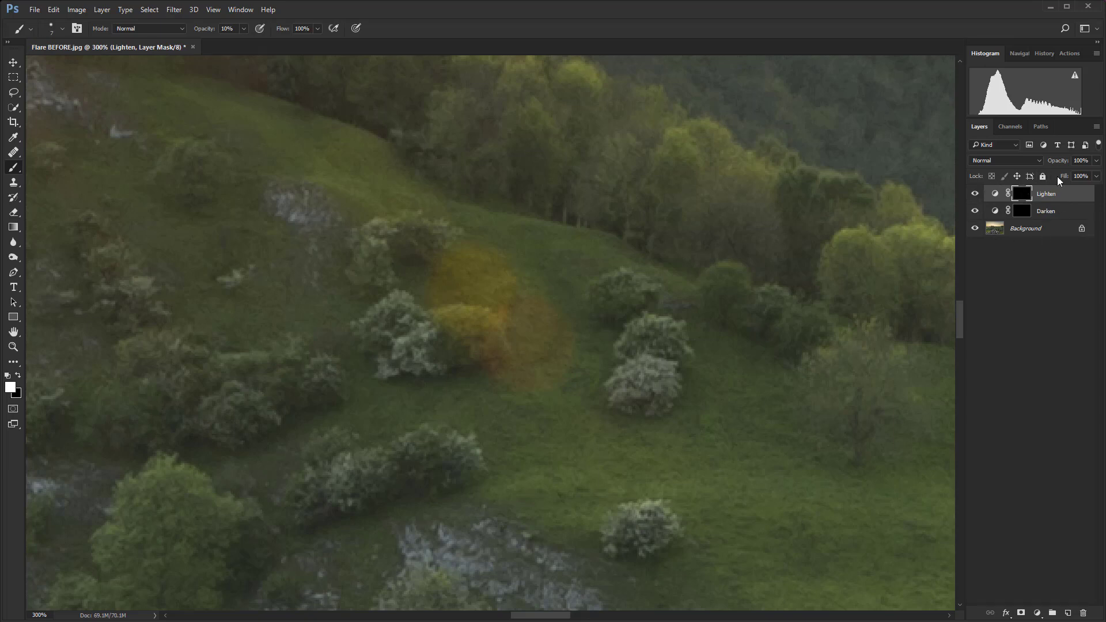
Add a Selective Color adjustment layer and choose Reds as its colour range
click(1037, 612)
click(1053, 602)
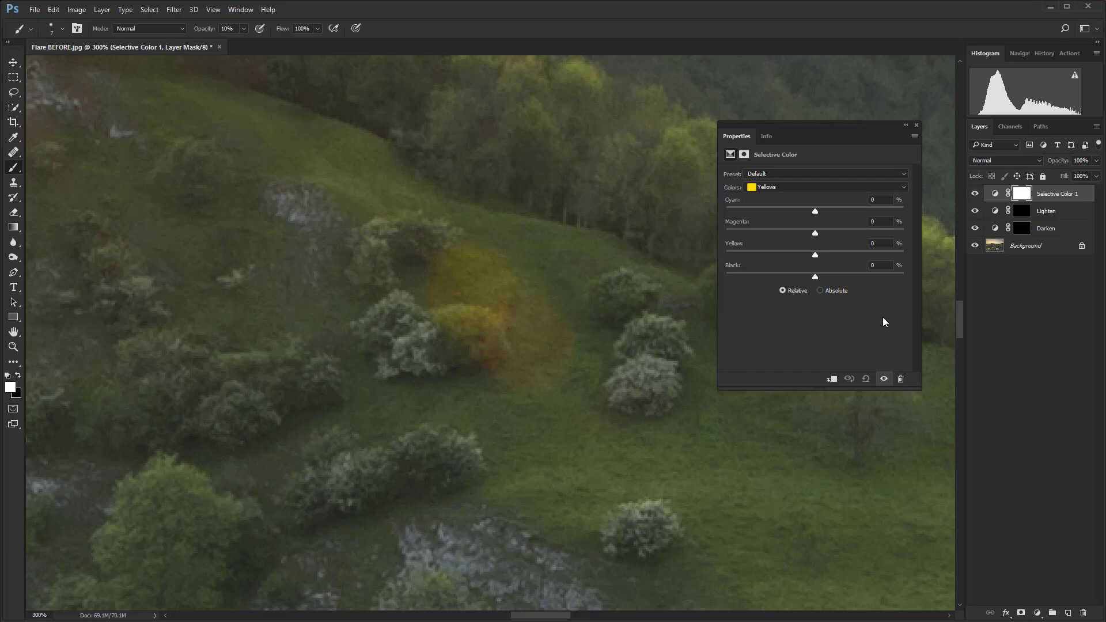
click(845, 187)
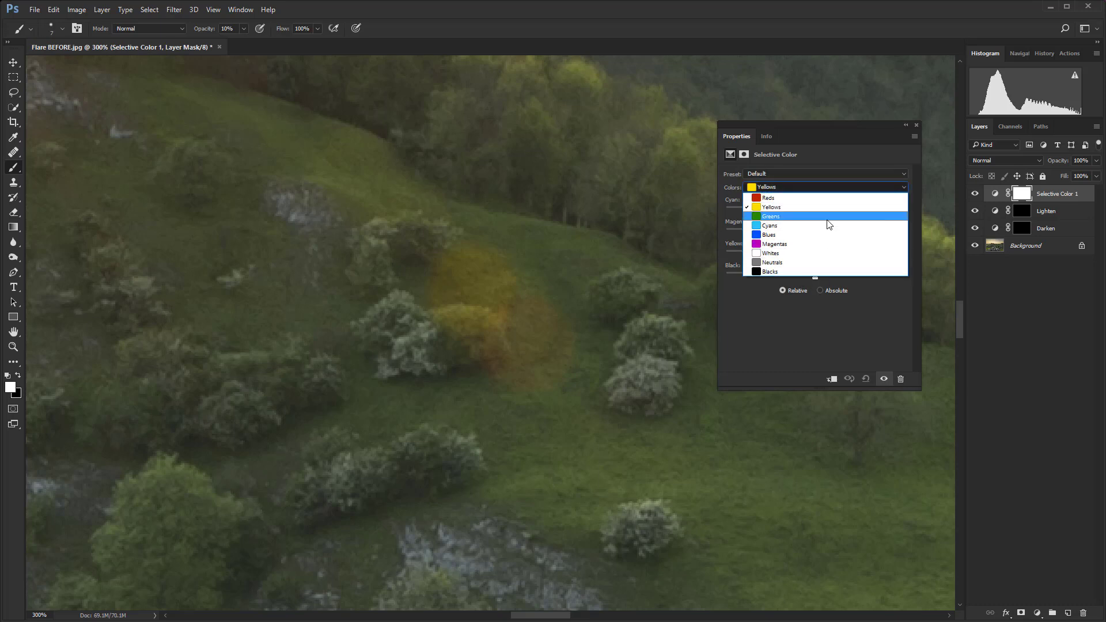
click(816, 198)
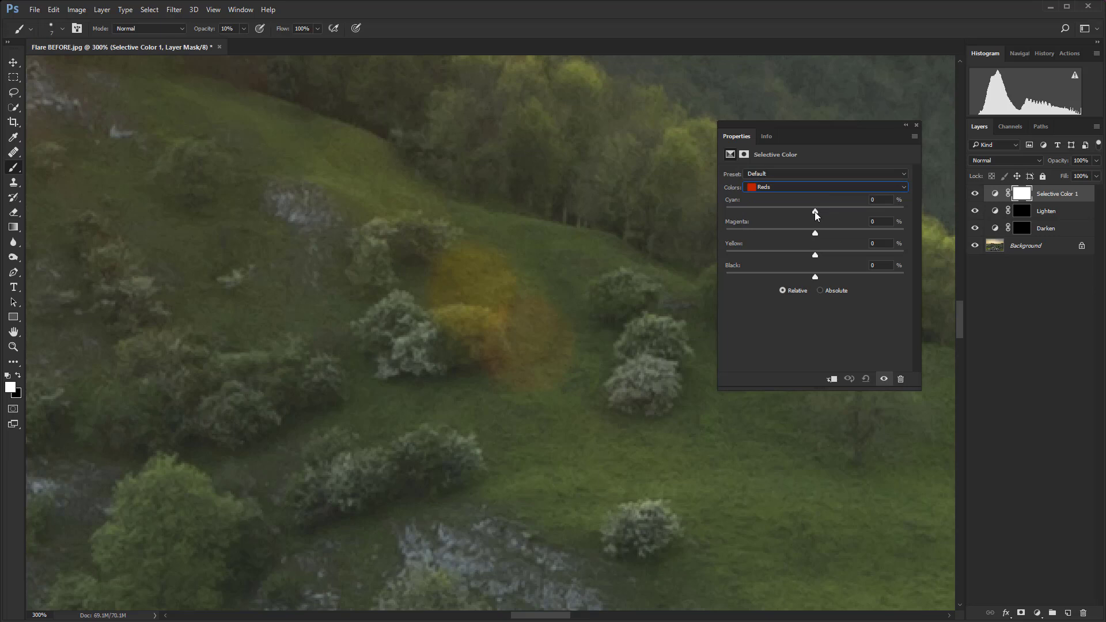
Set the Reds to Cyan -18, Magenta +54 and Yellow -75
drag(814, 210, 894, 216)
drag(737, 228, 794, 232)
drag(826, 234, 864, 246)
drag(814, 258, 761, 261)
drag(760, 256, 749, 255)
Set the Selective Color Yellows to Cyan +43, Magenta -39, Yellow -32
click(807, 186)
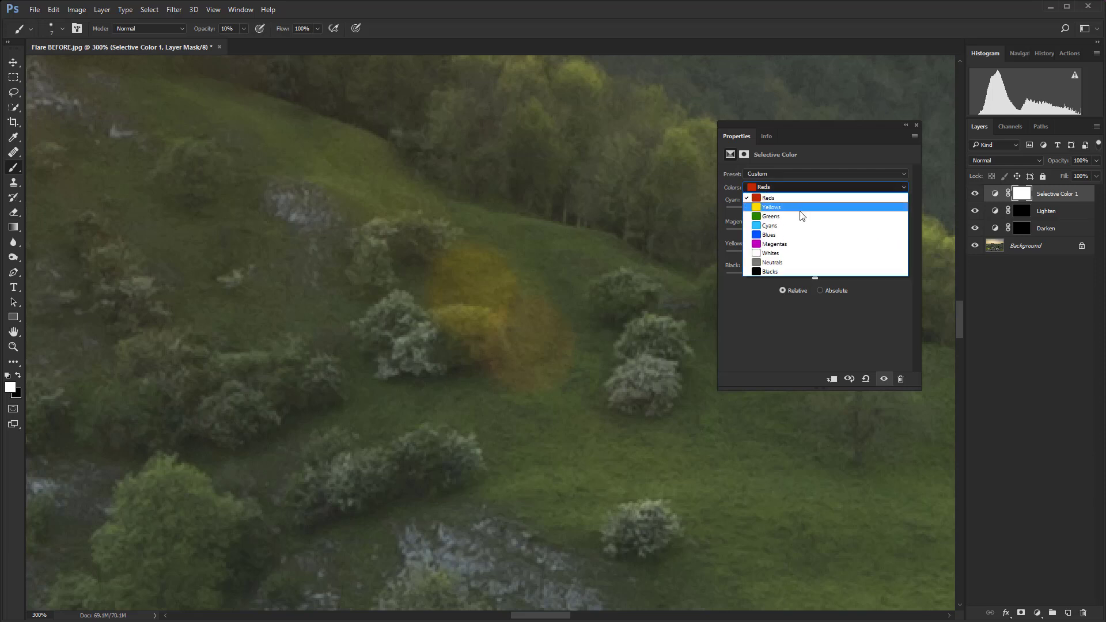
click(801, 208)
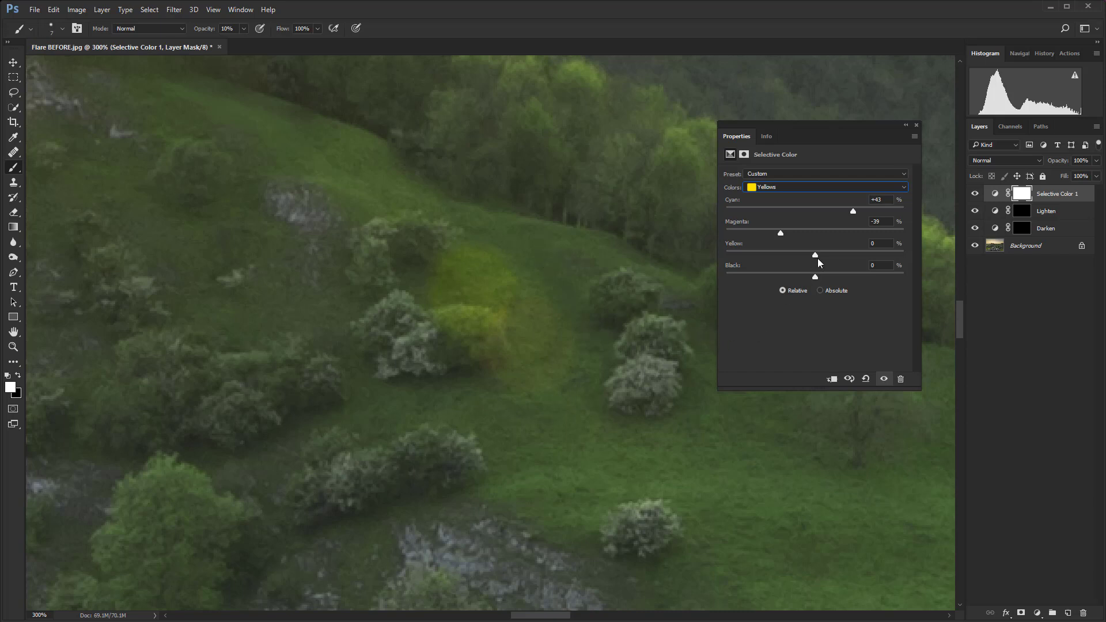
drag(803, 254, 786, 255)
click(916, 125)
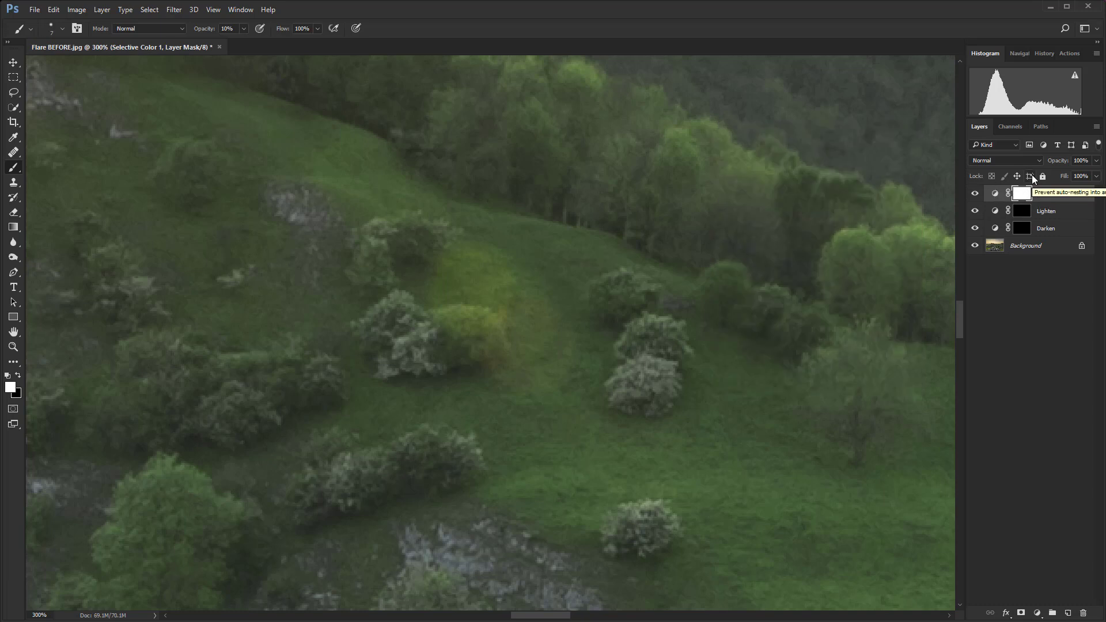
Invert the Selective Color mask to black and paint it back over the flare with a 25 px, 20% brush
key(ctrl+i)
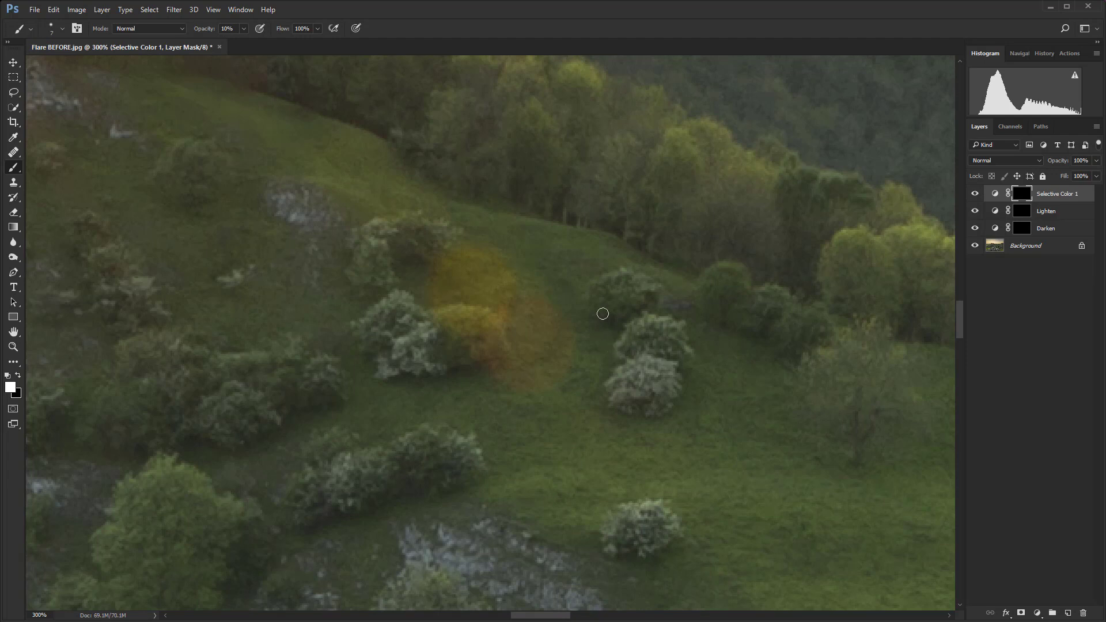
key(bracketright)
key(bracketright)
key(bracketright)
key(bracketright)
key(bracketright)
key(bracketright)
key(bracketright)
key(2)
mouse_move(541, 342)
mouse_down()
mouse_move(508, 332)
mouse_move(506, 358)
mouse_move(524, 367)
mouse_move(547, 335)
mouse_move(525, 324)
mouse_move(508, 361)
mouse_move(504, 313)
mouse_move(544, 372)
mouse_move(550, 331)
mouse_move(527, 340)
mouse_move(544, 350)
mouse_move(539, 330)
mouse_move(497, 339)
mouse_move(485, 279)
mouse_move(452, 285)
mouse_move(469, 311)
mouse_move(483, 290)
mouse_move(453, 275)
mouse_move(459, 299)
mouse_move(486, 300)
mouse_move(461, 314)
mouse_move(514, 325)
mouse_up()
key(bracketleft)
key(bracketleft)
Create a new empty layer named Colour
key(ctrl+shift+n)
text(C)
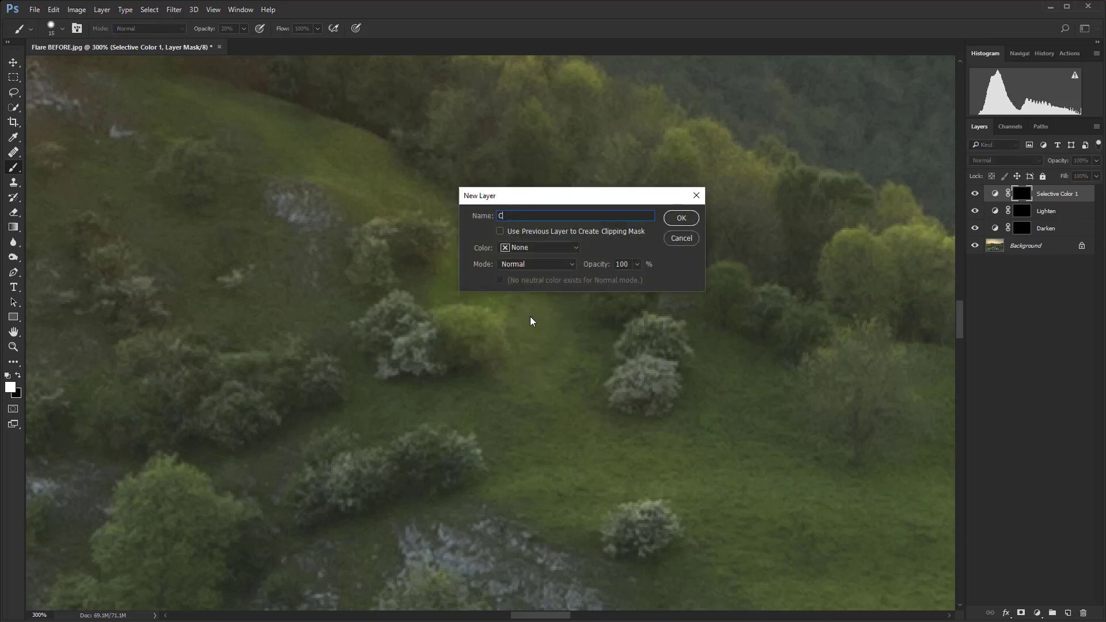
text(olour)
click(681, 217)
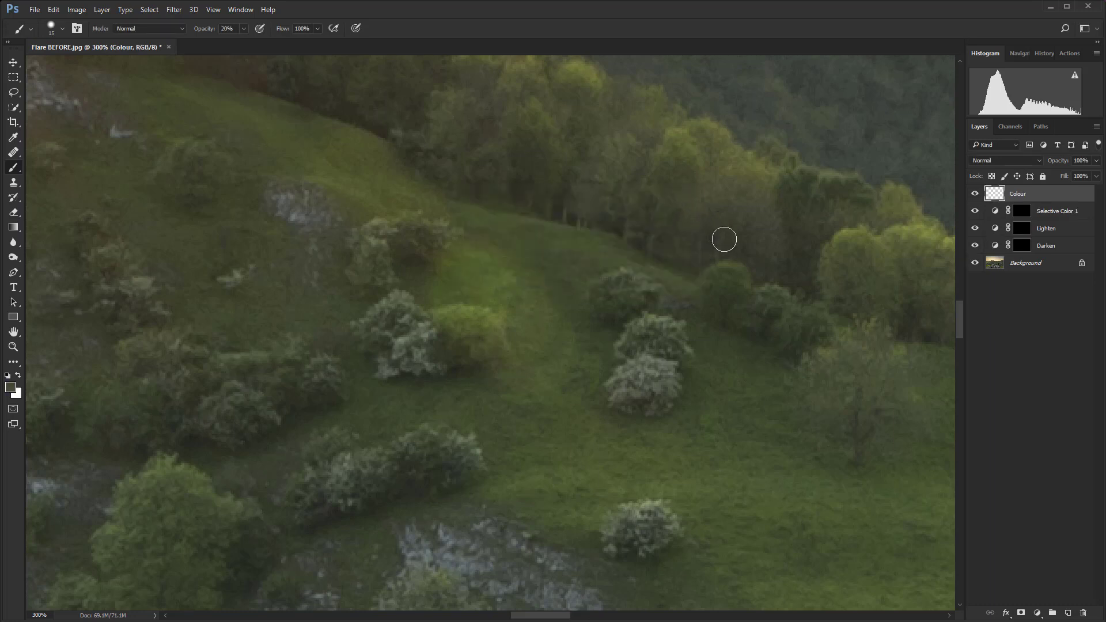
Set the brush to 0% hardness and 30 px size
click(64, 29)
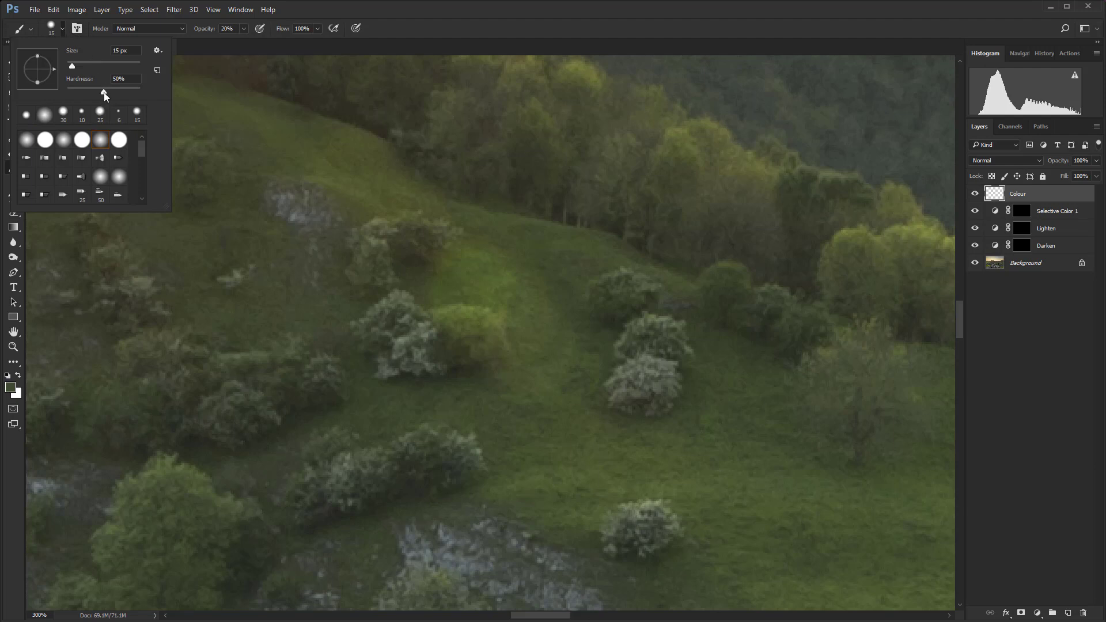
drag(104, 93, 59, 90)
key(Return)
key(bracketright)
key(bracketright)
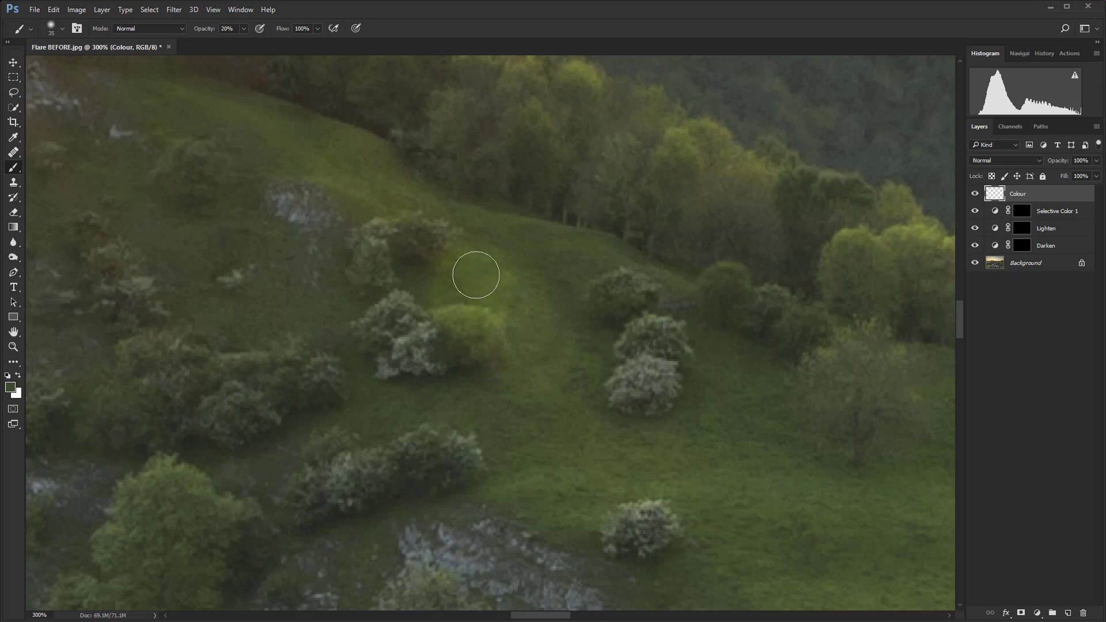
key(bracketleft)
Paint green at 20% opacity over the yellowish flare patch beside the central bush
mouse_move(476, 275)
mouse_down()
mouse_move(469, 310)
mouse_move(500, 301)
mouse_move(519, 318)
mouse_move(507, 304)
mouse_move(526, 271)
mouse_move(560, 256)
mouse_move(570, 299)
mouse_move(541, 265)
mouse_up()
click(520, 253)
click(476, 313)
click(538, 271)
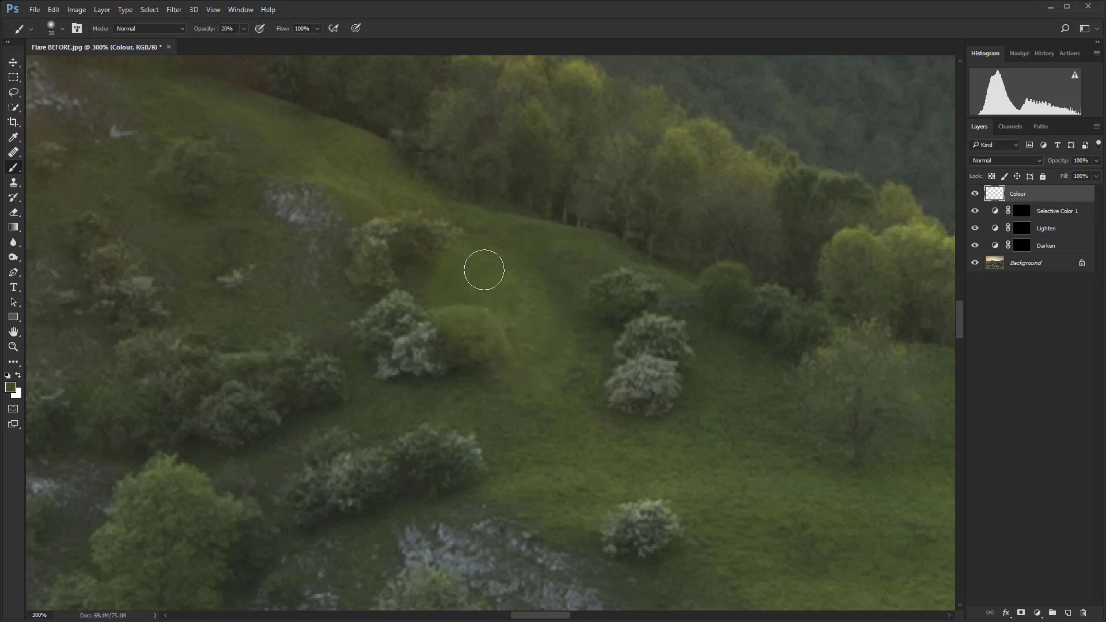
click(493, 331)
Change the Colour layer's blend mode to Color
click(1013, 161)
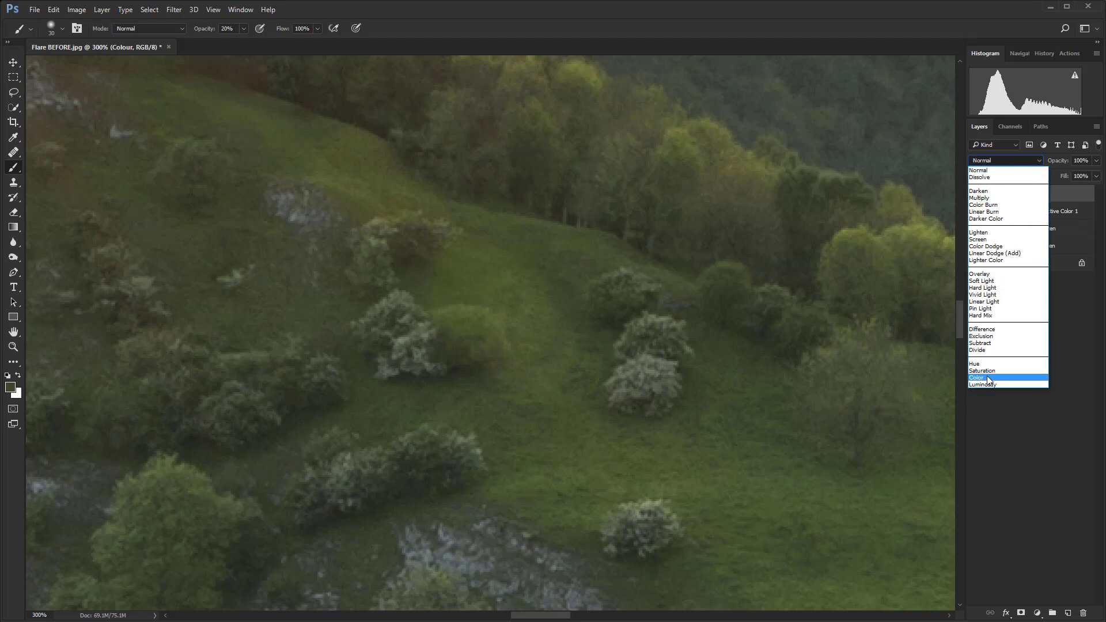
click(1005, 380)
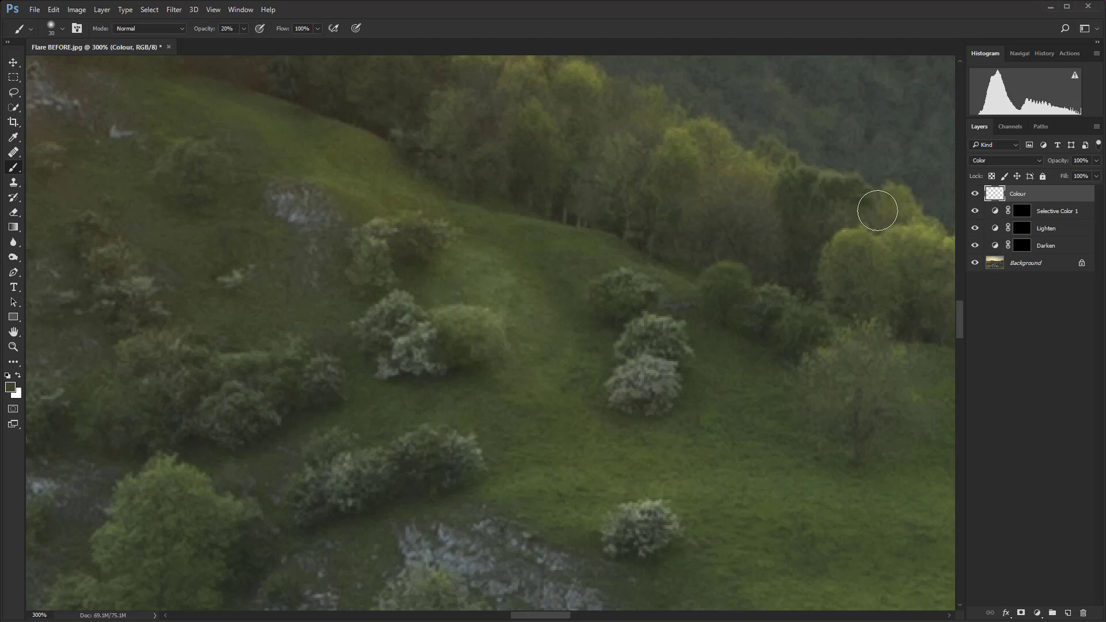
Load the Colour layer's painted pixels as a selection, deselecting and reloading it once
ctrl+click(998, 196)
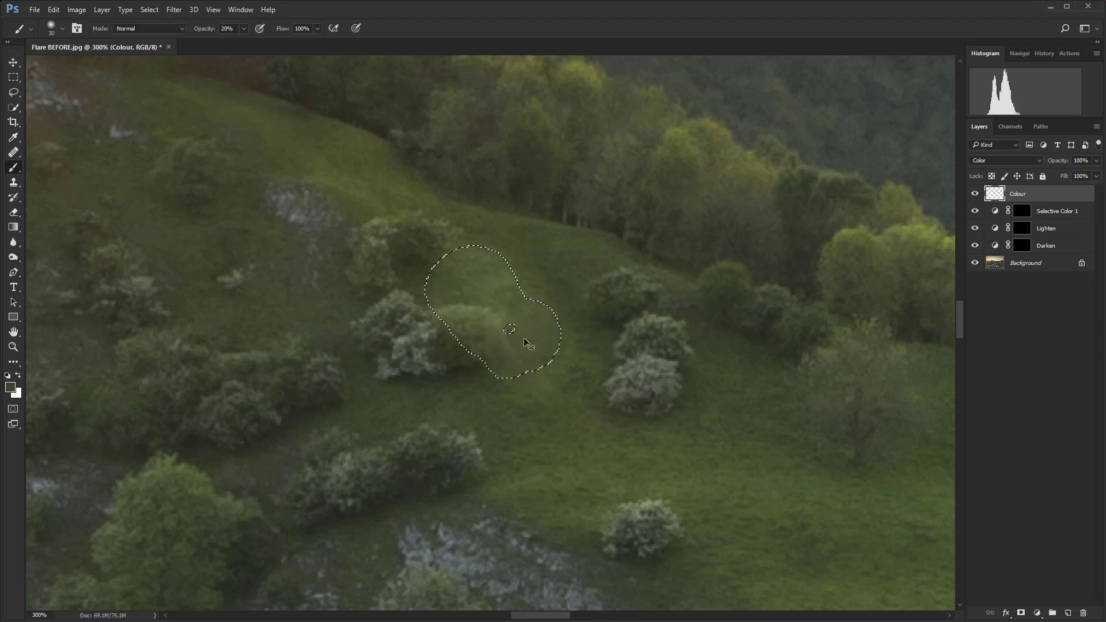
key(ctrl+d)
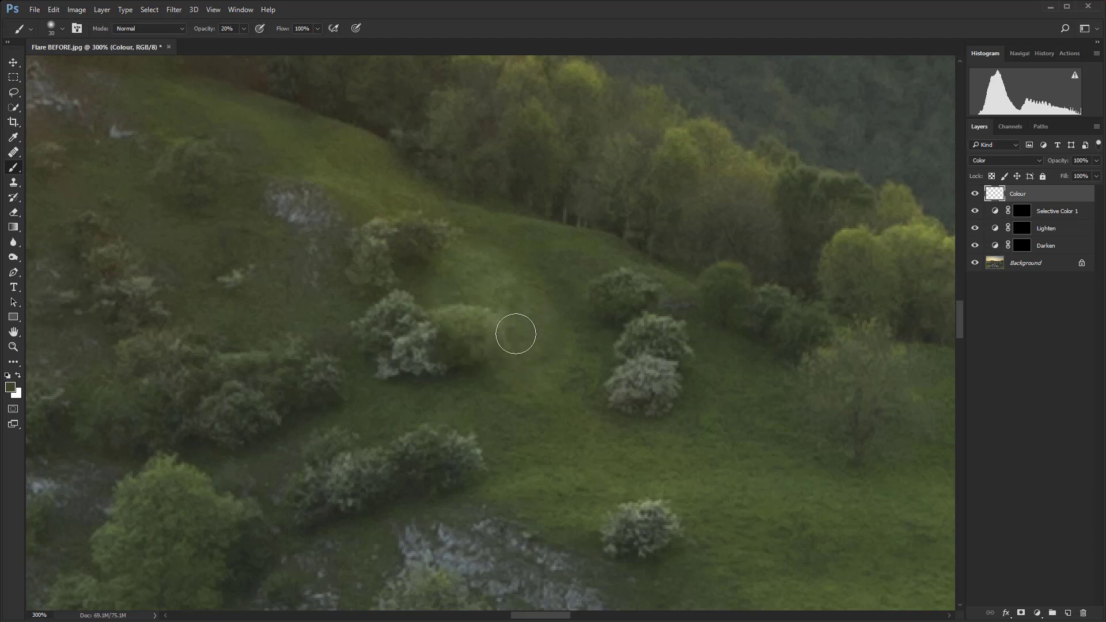
ctrl+click(998, 196)
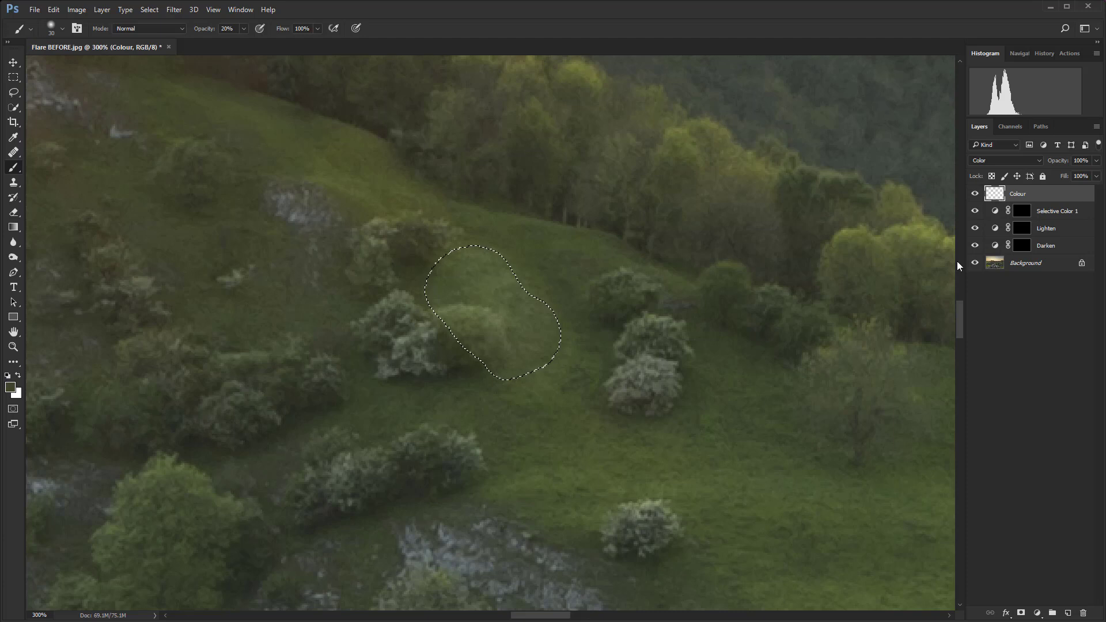
Add a Curves adjustment on the selection with an S-curve (65→51, 184→195) for contrast
click(1036, 612)
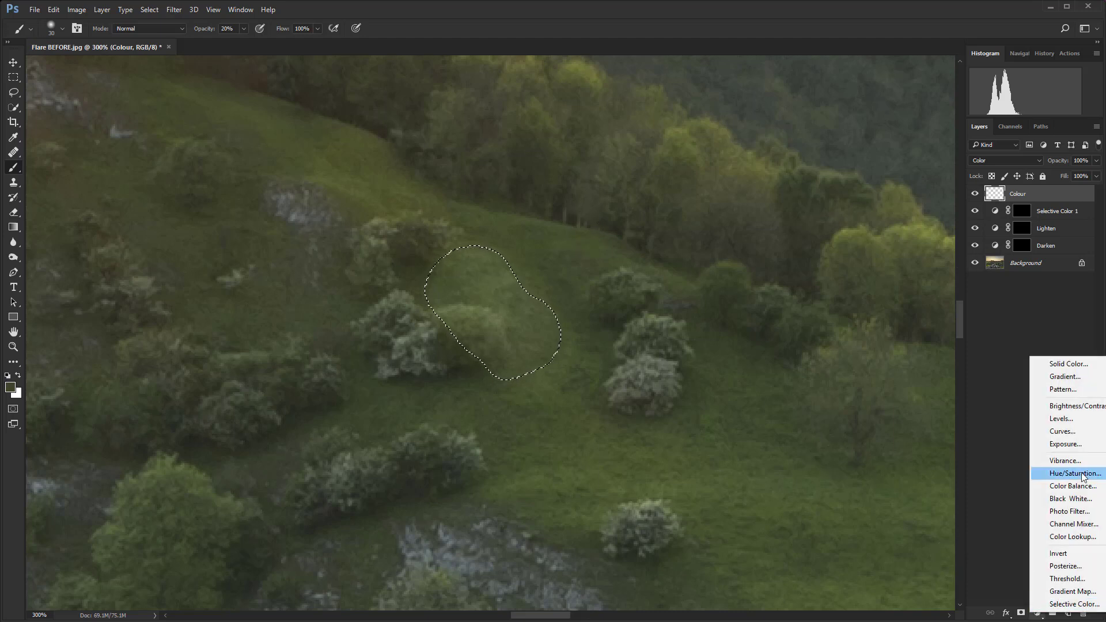
click(1078, 434)
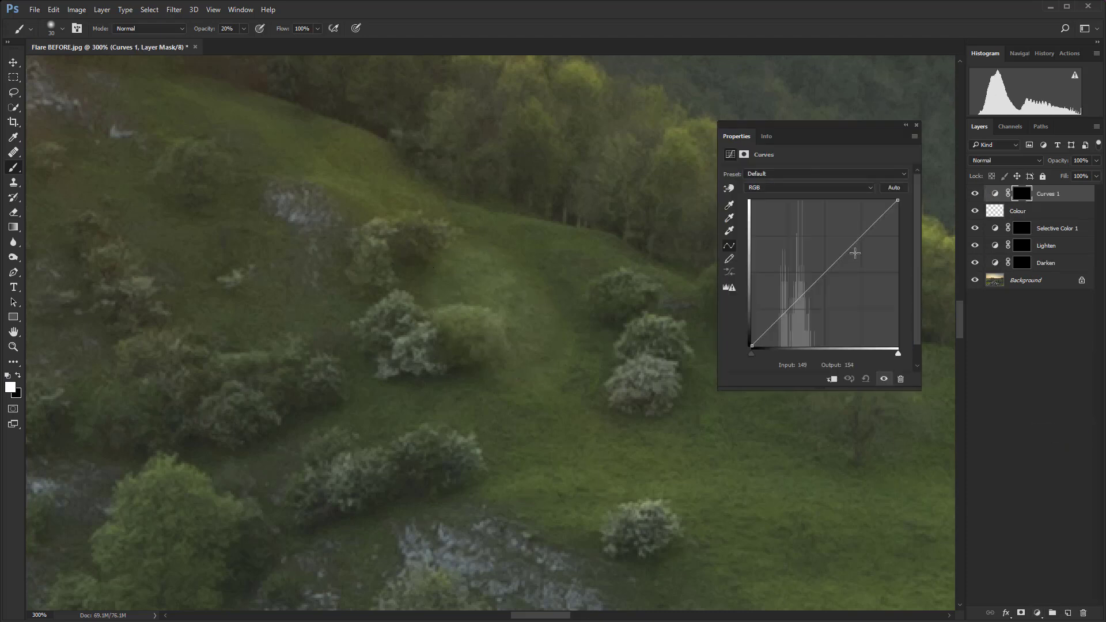
drag(861, 236, 858, 233)
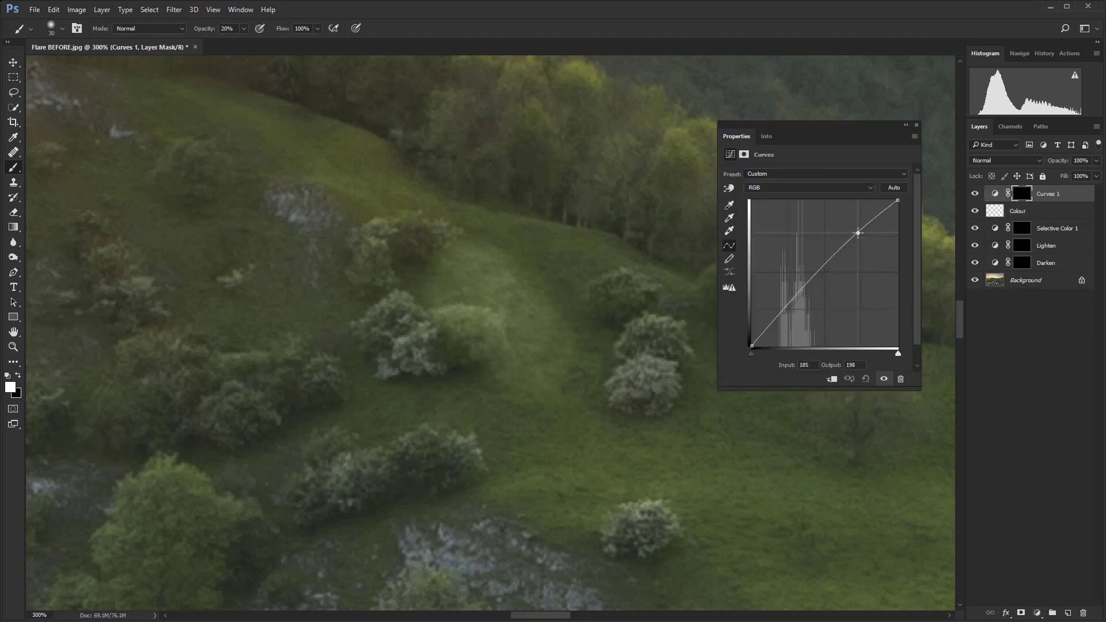
drag(781, 308, 788, 315)
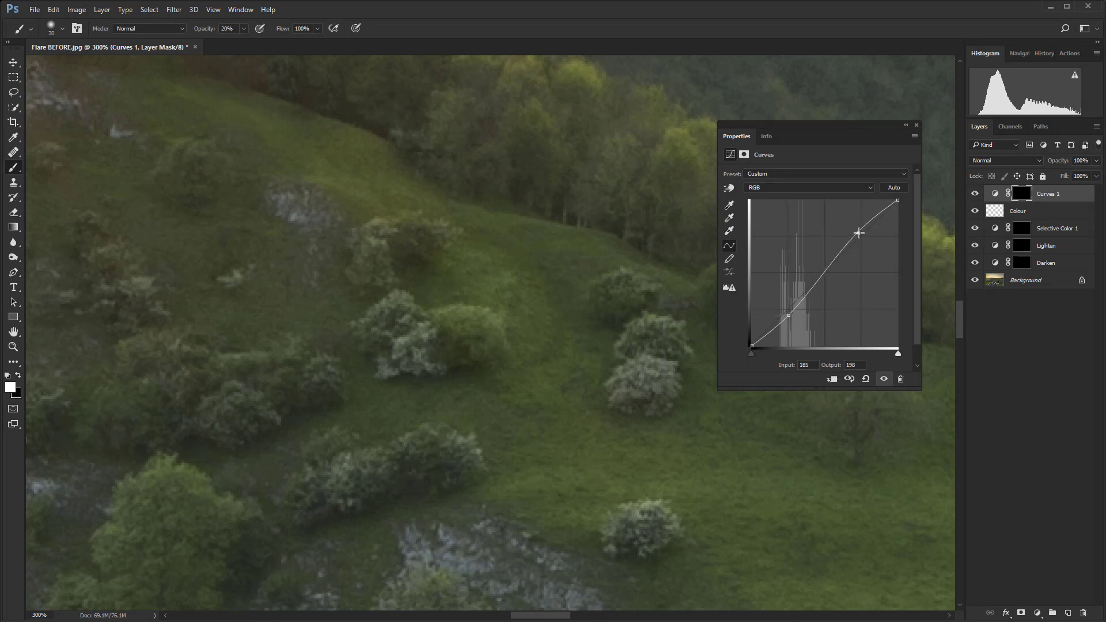
drag(858, 233, 857, 234)
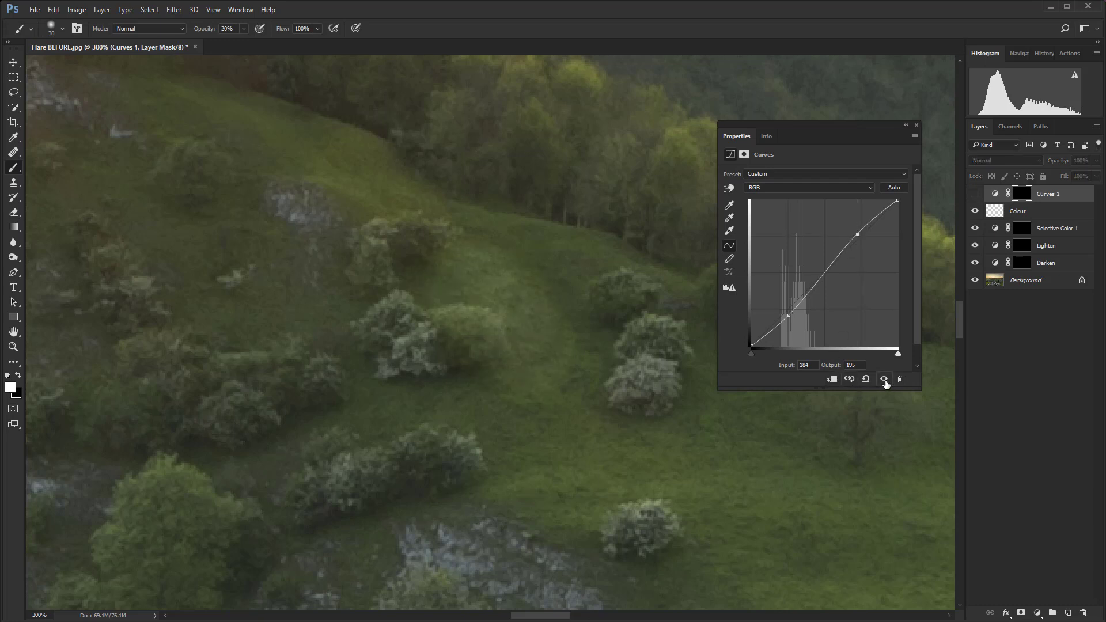
click(915, 125)
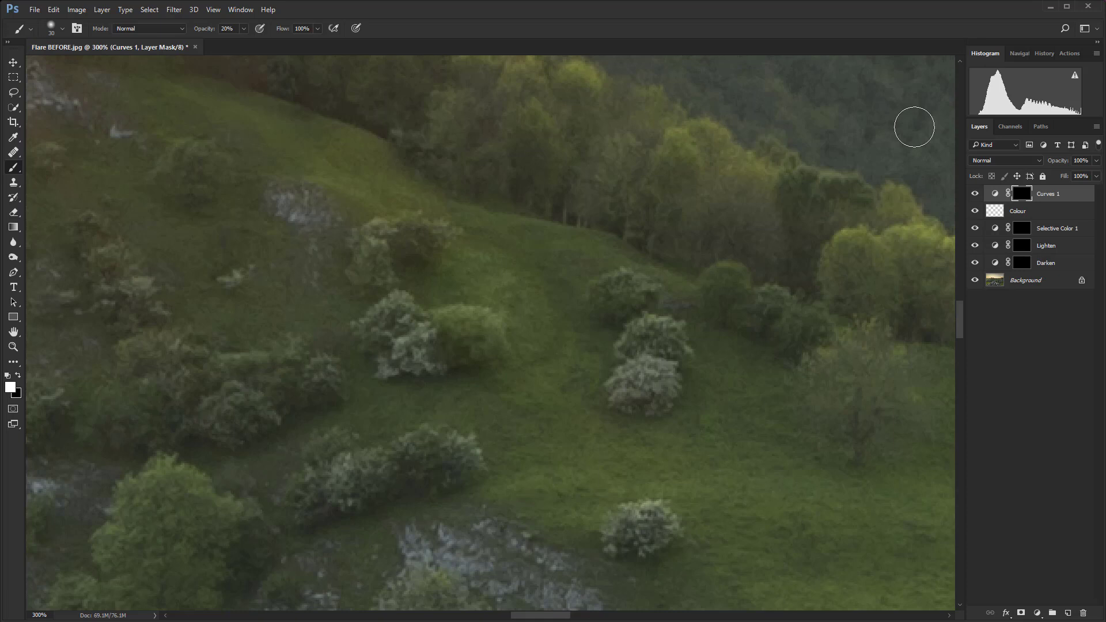
Create a new empty layer named Spotting
key(ctrl+shift+n)
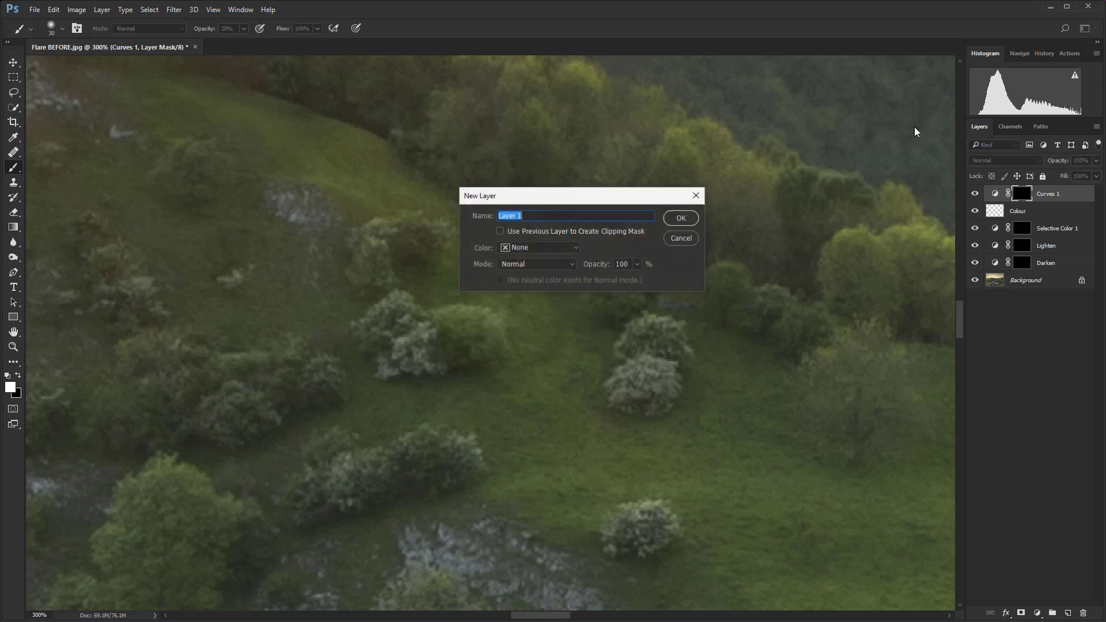
text(Spotting)
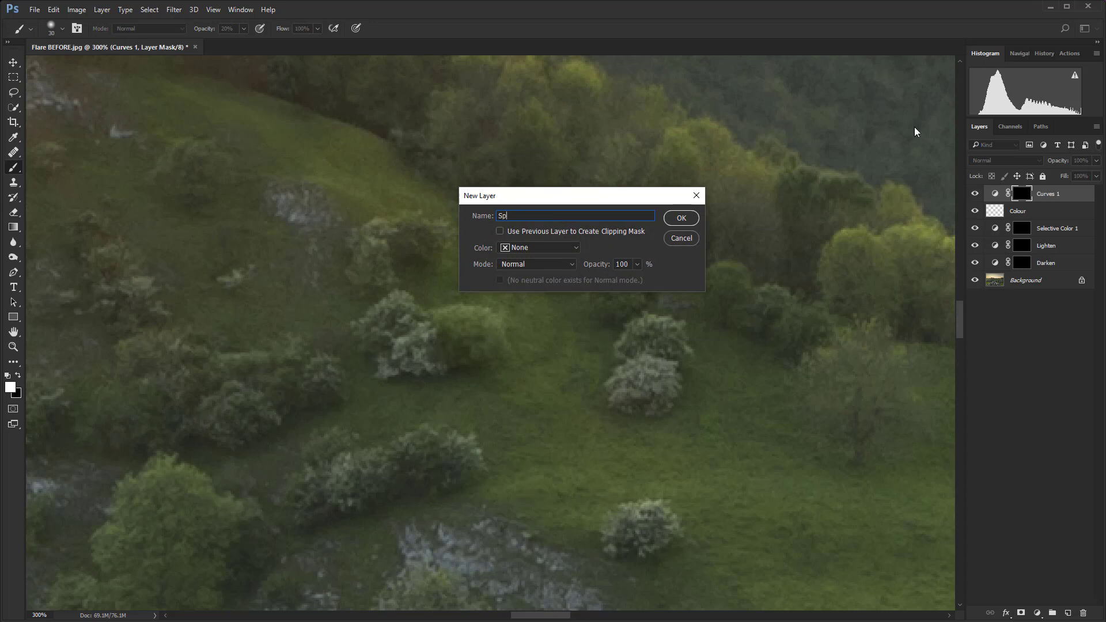
key(Return)
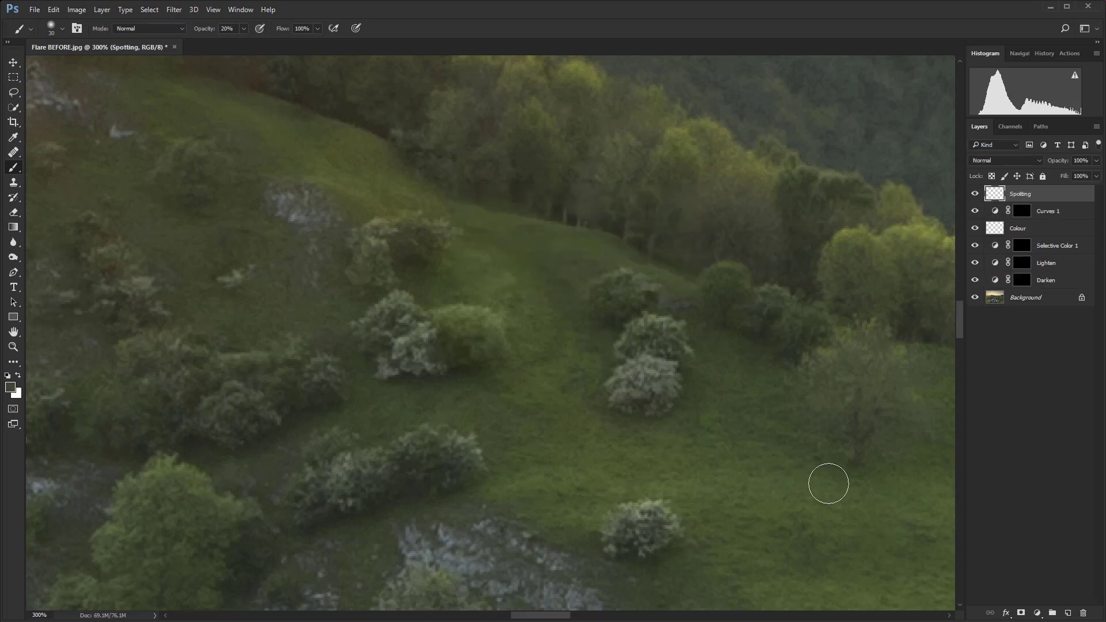
Switch to the Healing Brush with about 50% hardness and 15 px size
key(j)
right_click(16, 155)
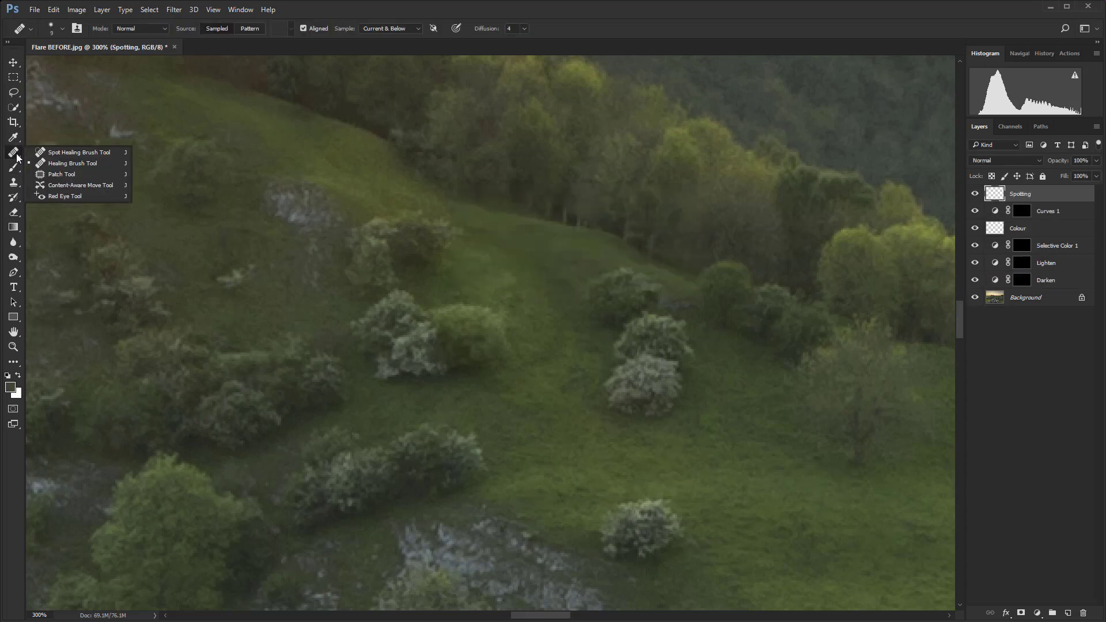
click(84, 163)
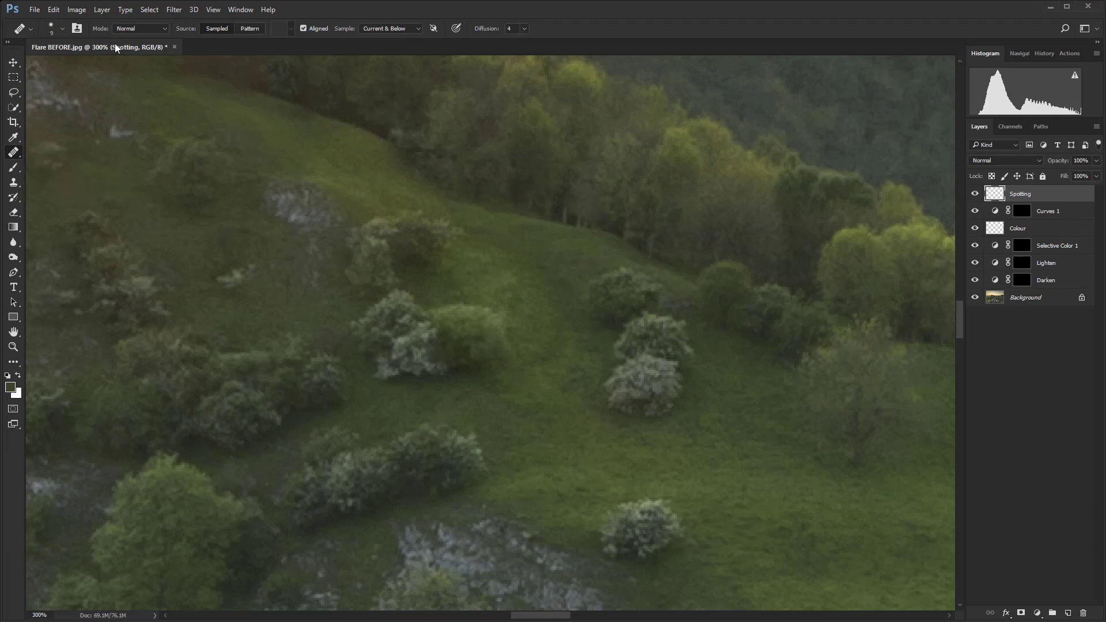
click(62, 29)
drag(78, 85, 76, 90)
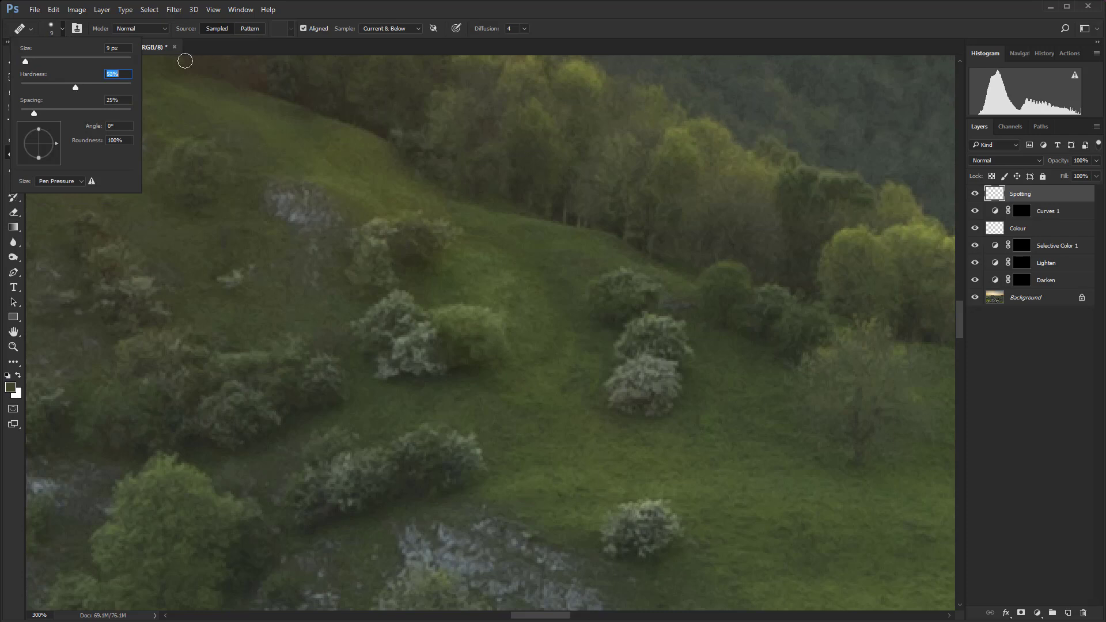
click(206, 47)
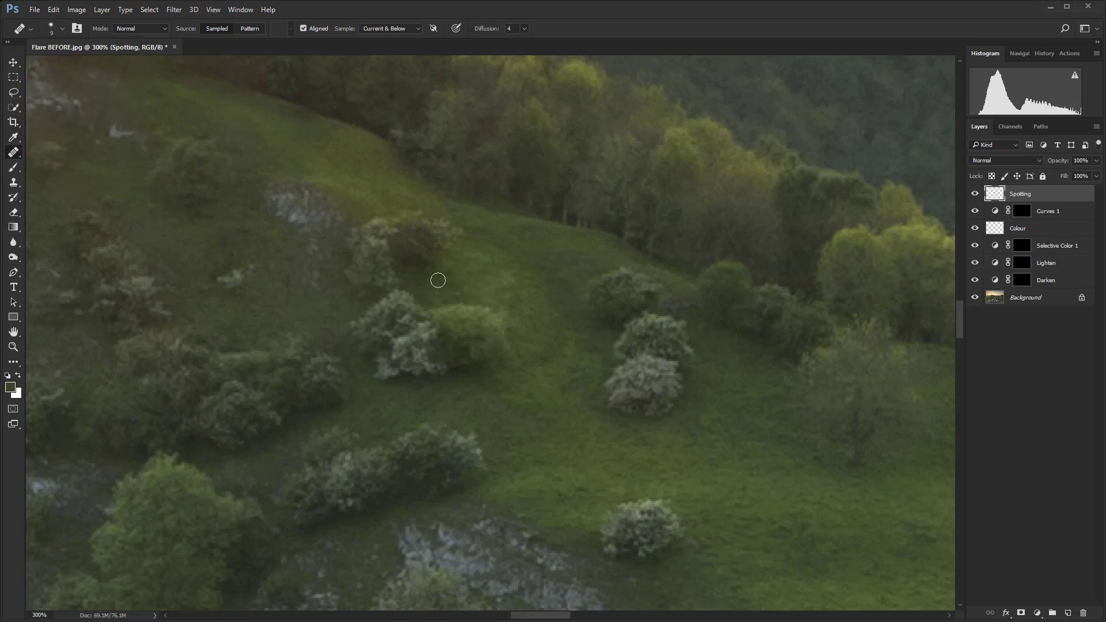
key(bracketright)
key(bracketright)
Heal the small blemishes in the grass around the central bushes from clean sampled sources
alt+click(517, 255)
drag(465, 253, 499, 262)
alt+click(544, 425)
mouse_move(522, 403)
mouse_down()
mouse_move(562, 462)
mouse_move(591, 385)
mouse_move(550, 439)
mouse_move(565, 390)
mouse_up()
alt+click(563, 427)
alt+click(553, 292)
mouse_move(514, 272)
mouse_down()
mouse_move(560, 431)
mouse_move(576, 329)
mouse_move(489, 268)
mouse_up()
alt+click(473, 253)
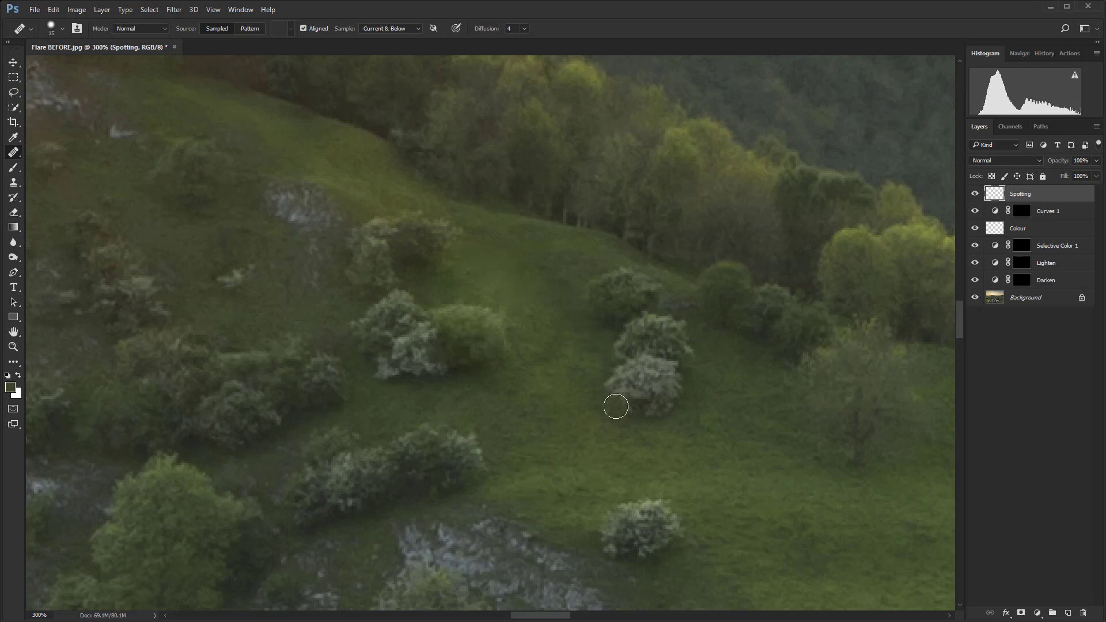
key(space)
mouse_move(485, 389)
mouse_down()
mouse_move(560, 352)
mouse_move(550, 378)
mouse_up()
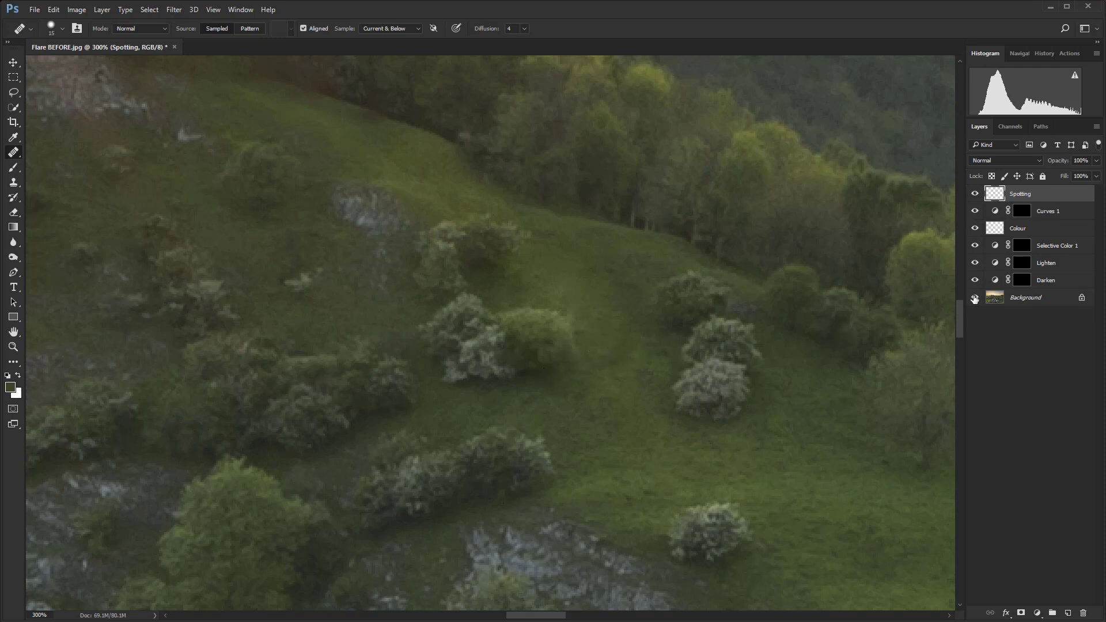
Group the layers from Spotting through Darken into Group 1
shift+click(1049, 280)
key(ctrl+g)
scroll(878, 308, down, 2)
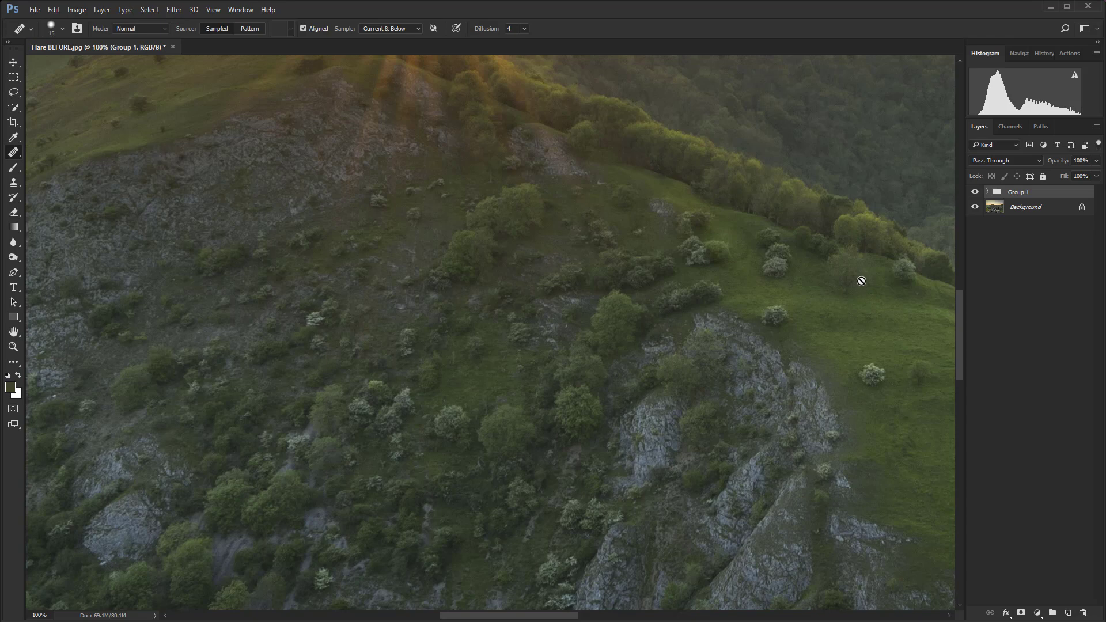
Toggle Group 1's visibility off and on repeatedly to compare before and after
click(975, 192)
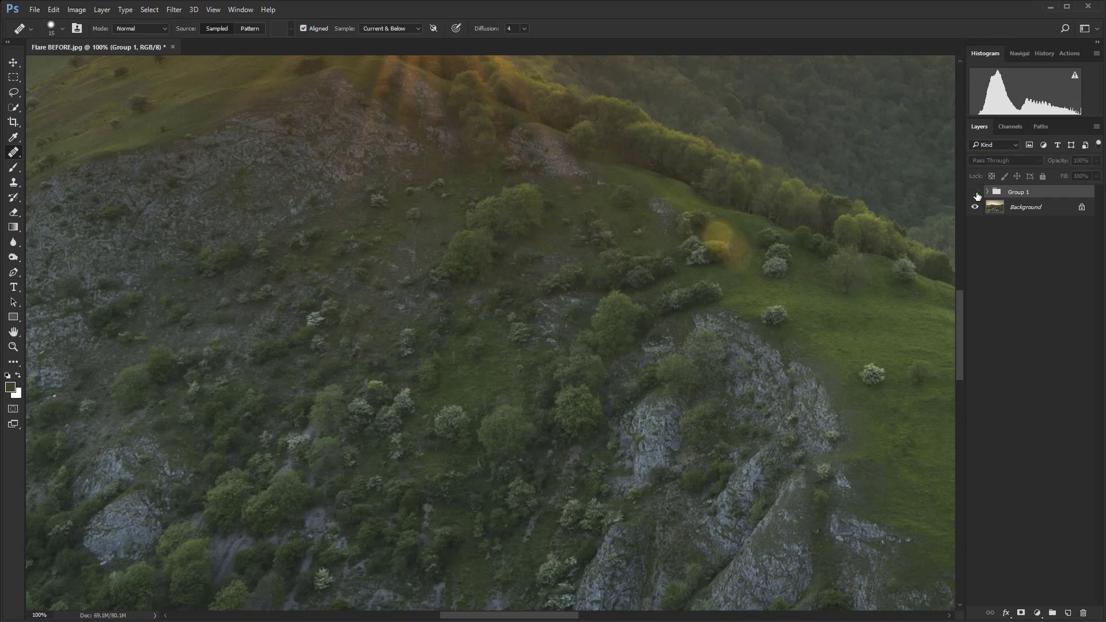
click(975, 192)
click(975, 194)
click(976, 194)
click(975, 194)
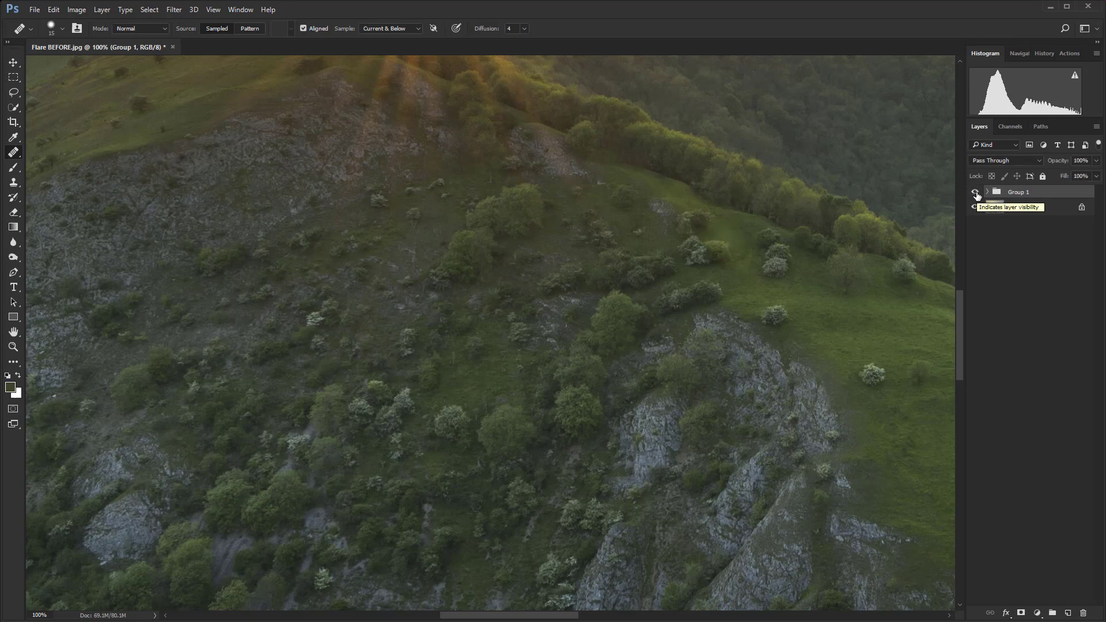
click(976, 193)
Fit the whole image on screen and toggle Group 1 off and back on
key(ctrl+0)
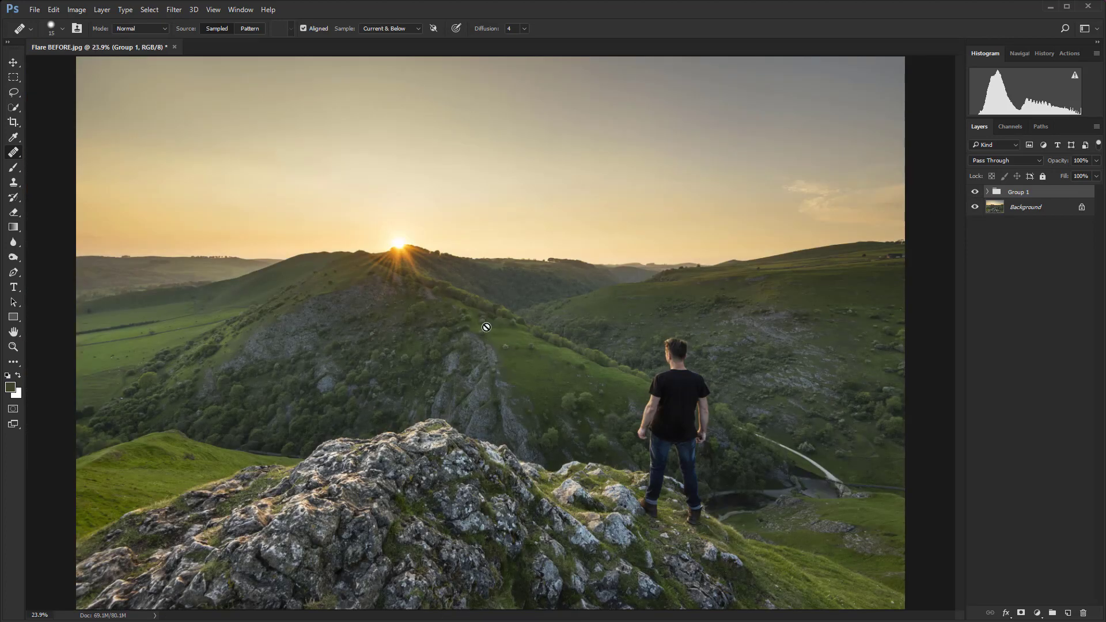
click(975, 196)
click(975, 196)
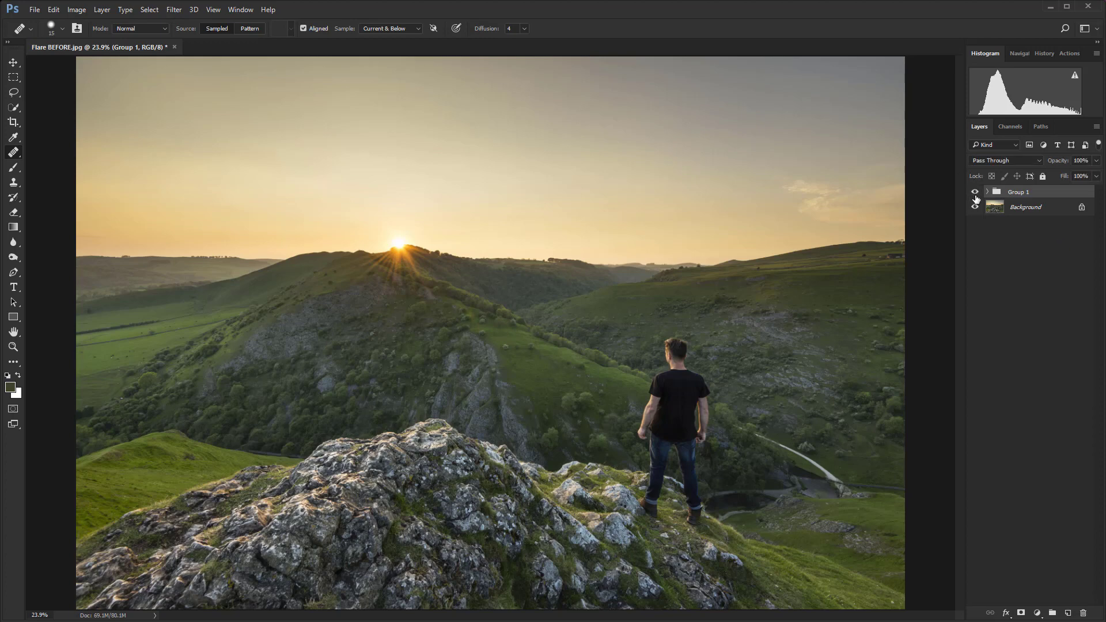